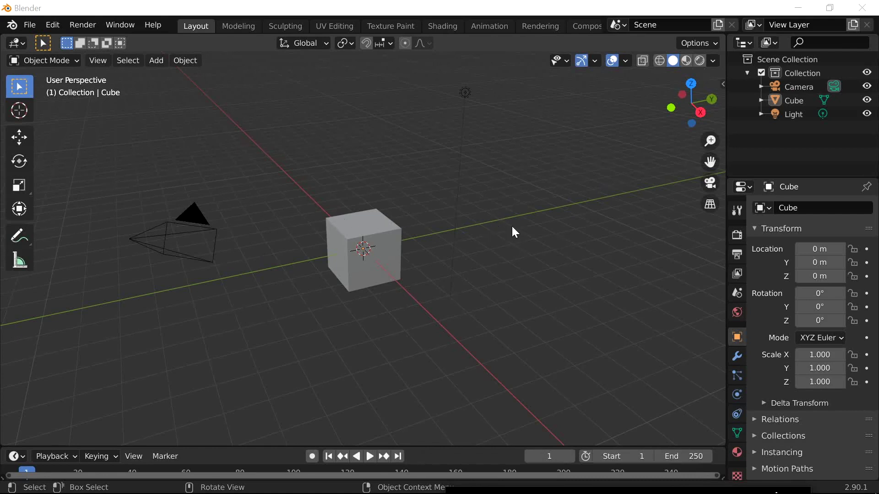
{"action": "key", "text": "shift+a"}
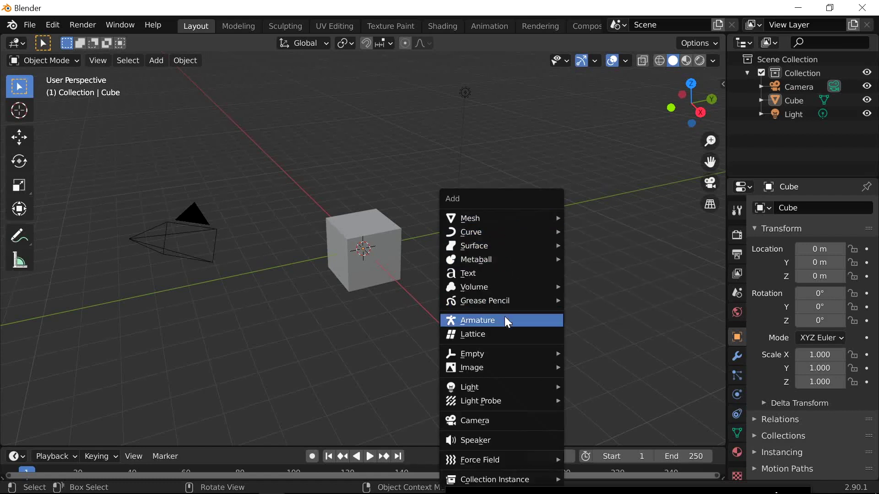
{"action": "mouse_move", "coordinate": [507, 366]}
{"action": "left_click", "coordinate": [602, 367]}
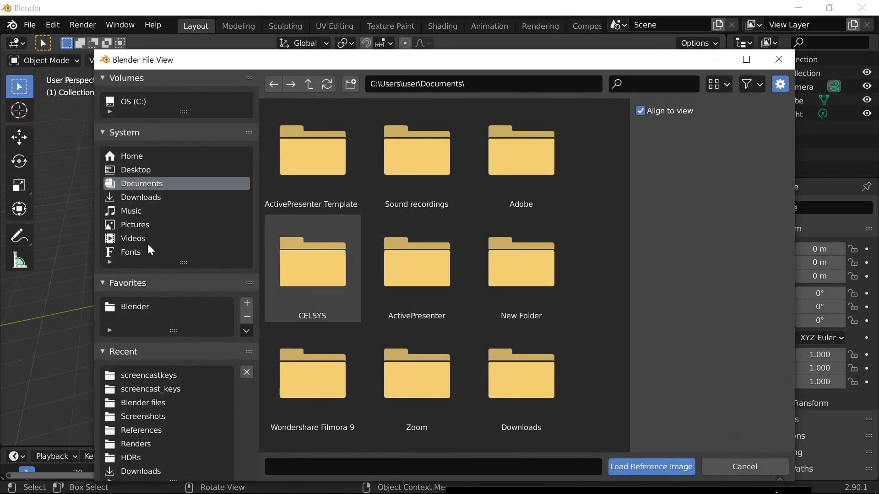
{"action": "left_click", "coordinate": [150, 224]}
{"action": "double_click", "coordinate": [299, 183]}
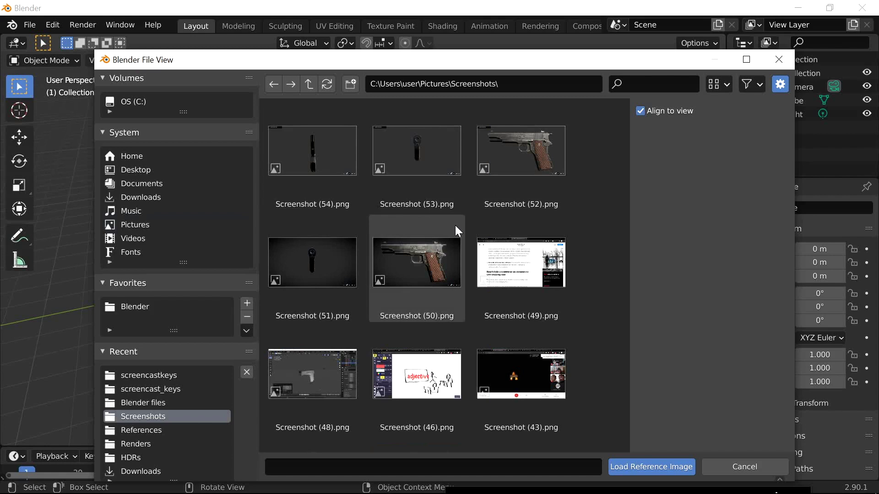
{"action": "left_click", "coordinate": [534, 172]}
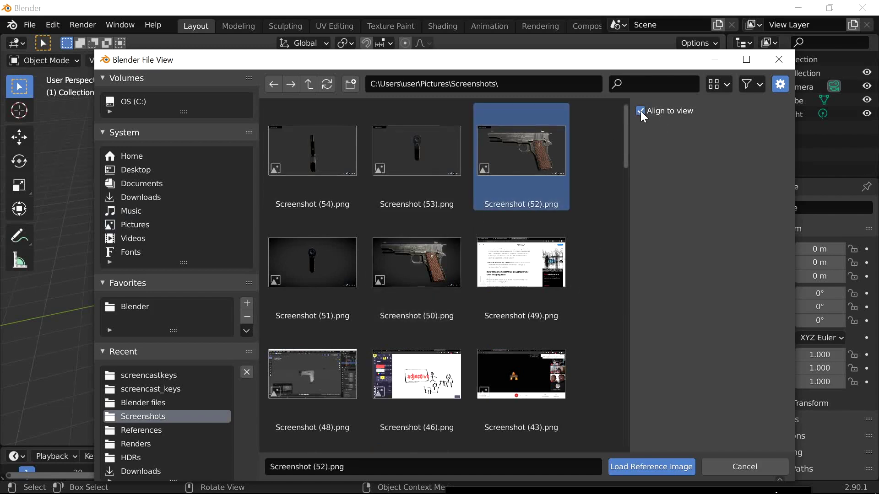
{"action": "left_click", "coordinate": [663, 466]}
{"action": "middle_click_drag", "start_coordinate": [485, 278], "coordinate": [404, 244]}
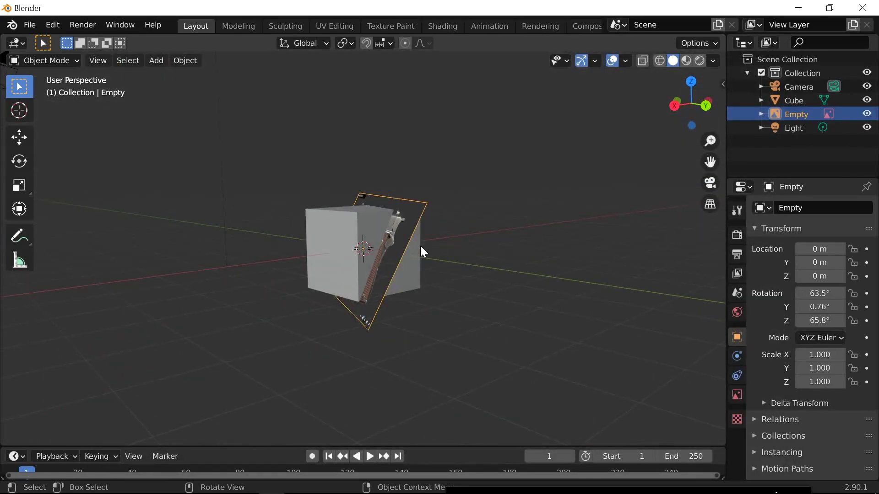
{"action": "key", "text": "Delete"}
{"action": "middle_click_drag", "start_coordinate": [431, 312], "coordinate": [478, 304]}
Load Screenshot (52).png from the Pictures\Screenshots folder as a reference image with Align to View turned off
{"action": "key", "text": "shift+a"}
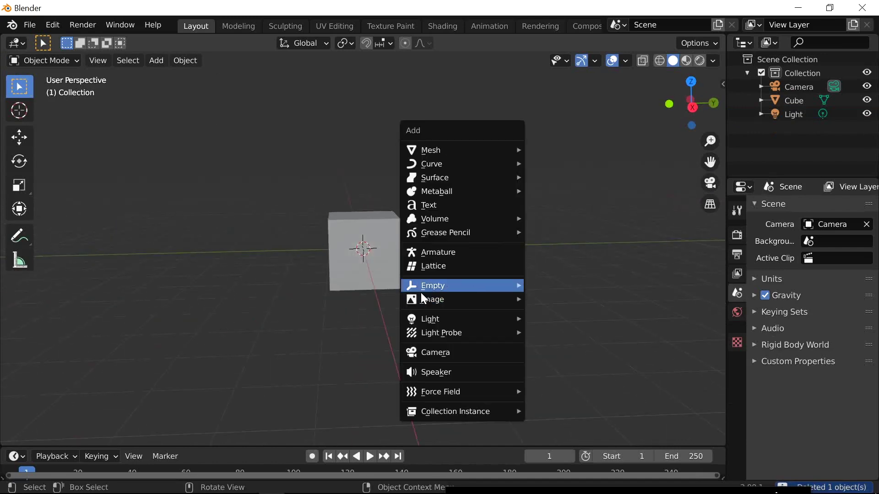
{"action": "mouse_move", "coordinate": [424, 302]}
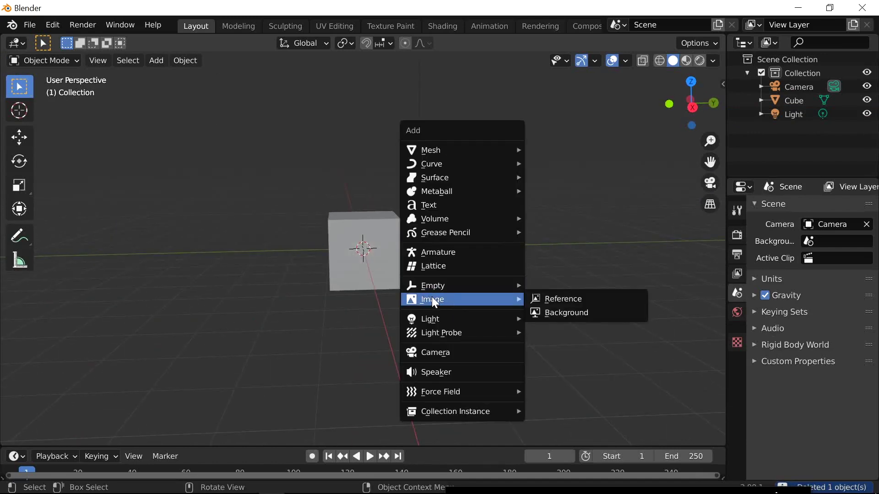
{"action": "left_click", "coordinate": [559, 299]}
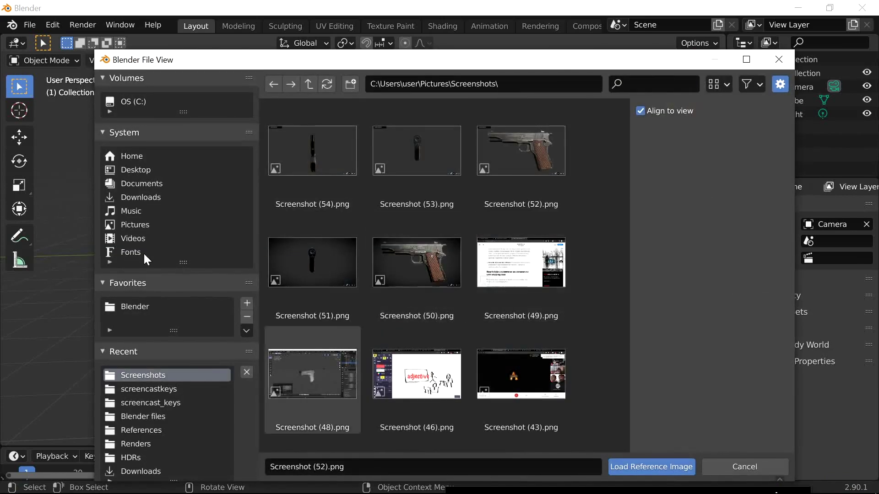
{"action": "left_click", "coordinate": [399, 279]}
{"action": "left_click", "coordinate": [504, 185]}
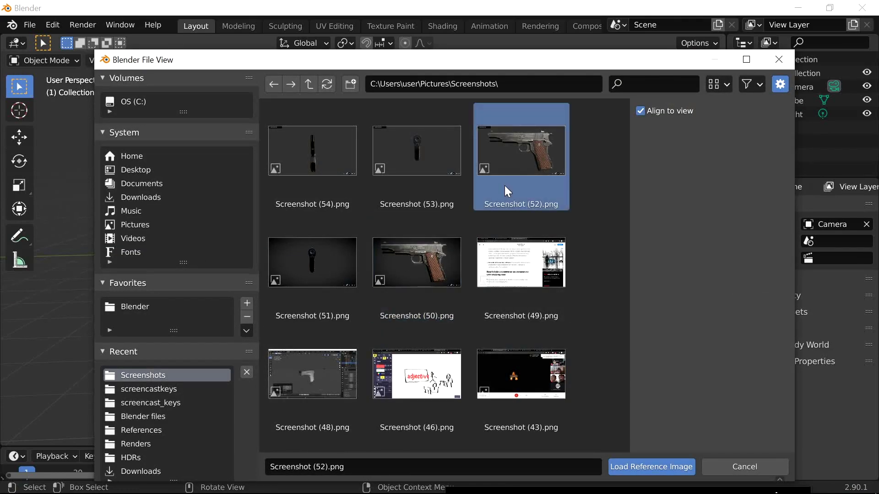
{"action": "left_click", "coordinate": [680, 110]}
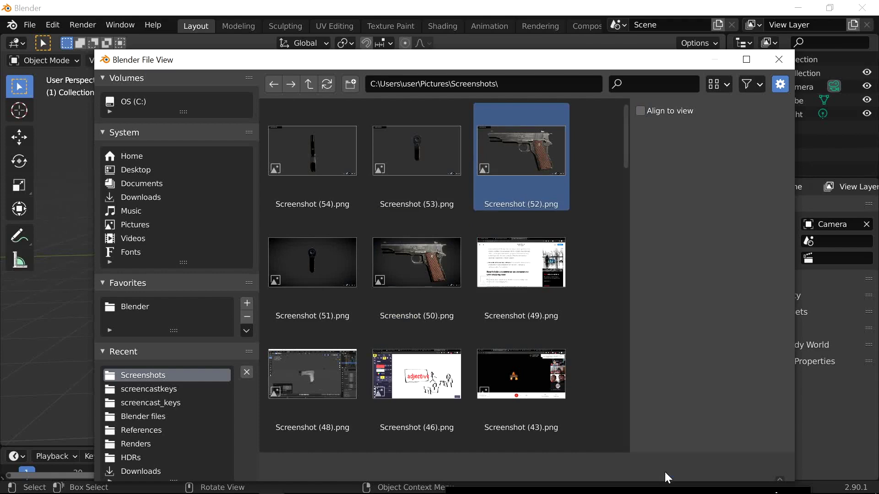
{"action": "left_click", "coordinate": [664, 469]}
{"action": "middle_click_drag", "start_coordinate": [407, 322], "coordinate": [467, 365], "text": "shift"}
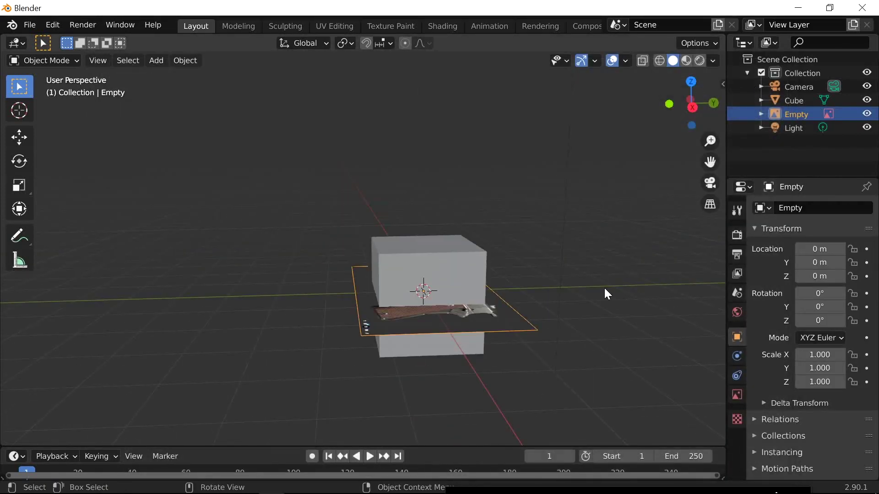
Rotate the pistol side-view image 90° about the X axis and move it about 2.68 m along Y
{"action": "key", "text": "r"}
{"action": "key", "text": "x"}
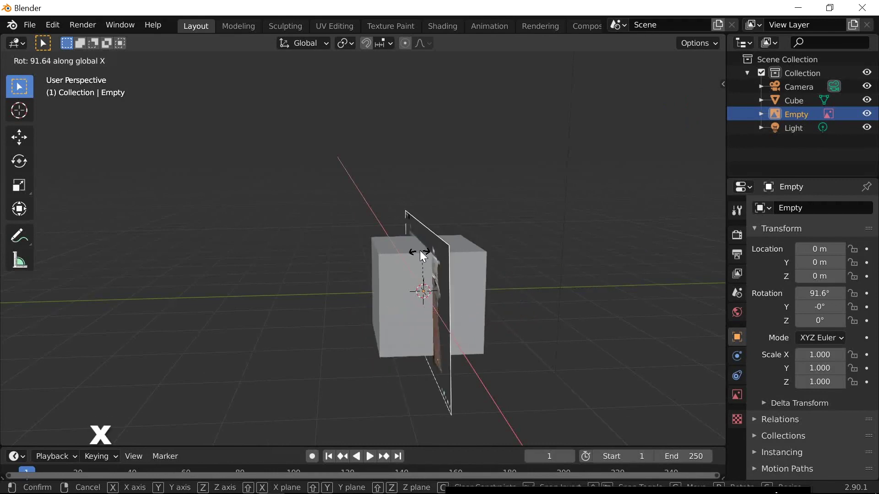
{"action": "type", "text": "90"}
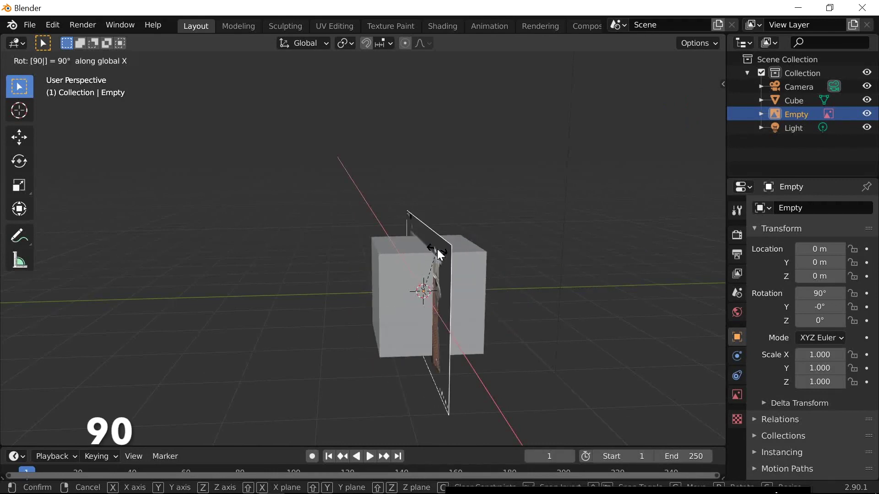
{"action": "key", "text": "Return"}
{"action": "key", "text": "g"}
{"action": "key", "text": "x"}
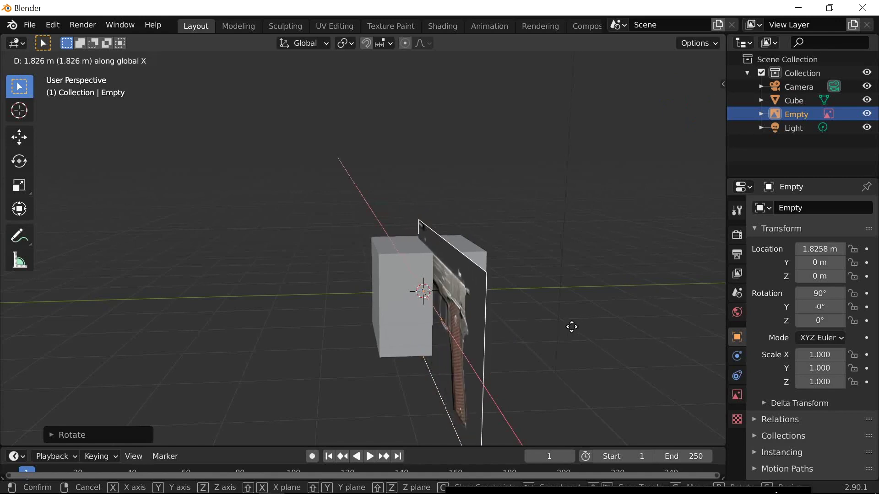
{"action": "key", "text": "y"}
{"action": "left_click", "coordinate": [545, 330]}
{"action": "scroll", "coordinate": [545, 330], "scroll_direction": "down", "scroll_amount": 4}
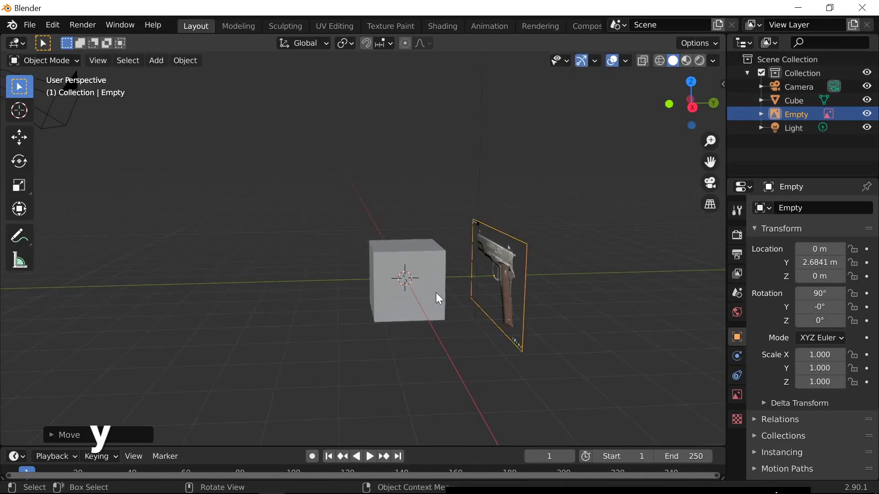
Delete the default cube and load Screenshot (53).png as a second reference image without aligning it to the view
{"action": "left_click", "coordinate": [434, 279]}
{"action": "key", "text": "Delete"}
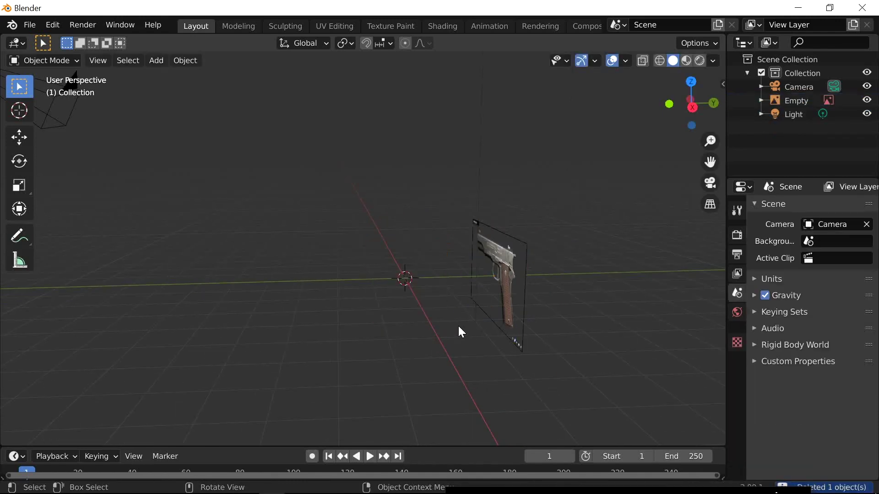
{"action": "key", "text": "shift+a"}
{"action": "left_click", "coordinate": [560, 330]}
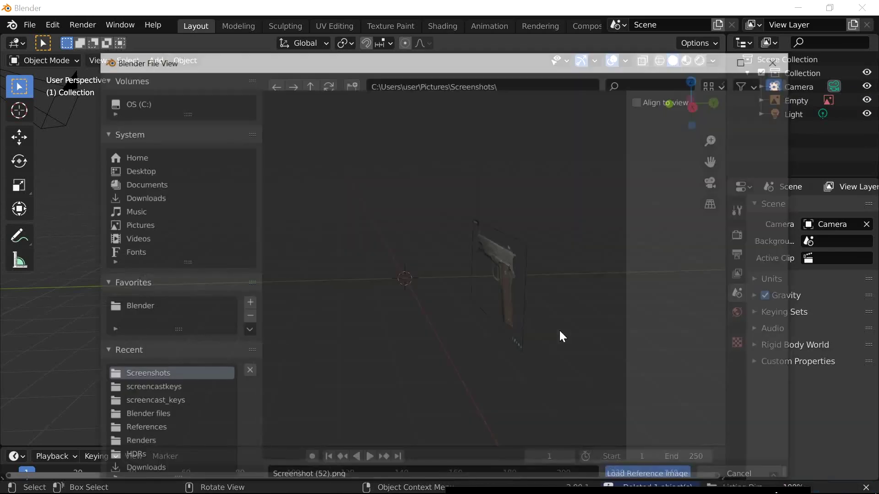
{"action": "left_click", "coordinate": [415, 176]}
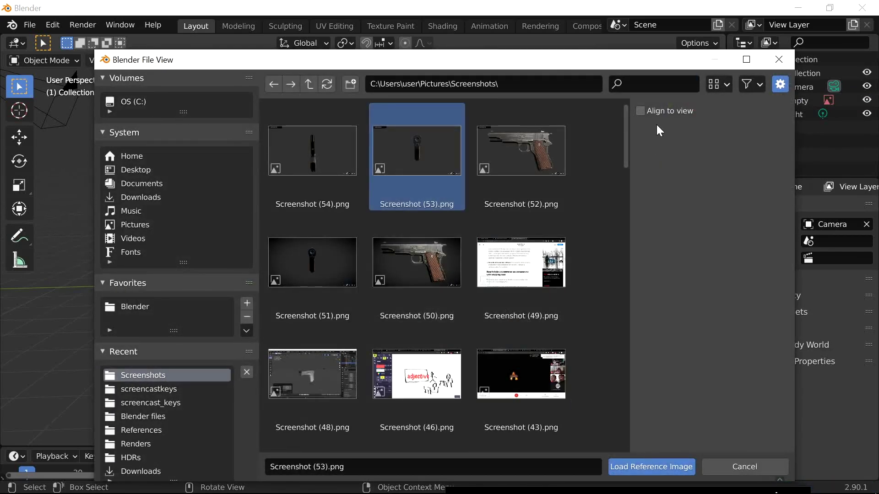
{"action": "left_click", "coordinate": [652, 466]}
Rotate the pistol front-view image 90° about the X axis and 90° about the Z axis
{"action": "key", "text": "r"}
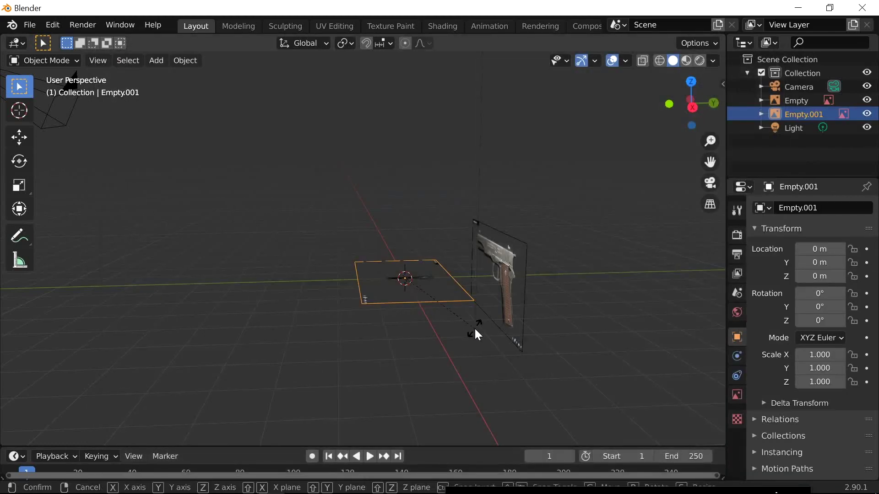
{"action": "key", "text": "x"}
{"action": "key", "text": "y"}
{"action": "key", "text": "x"}
{"action": "type", "text": "90"}
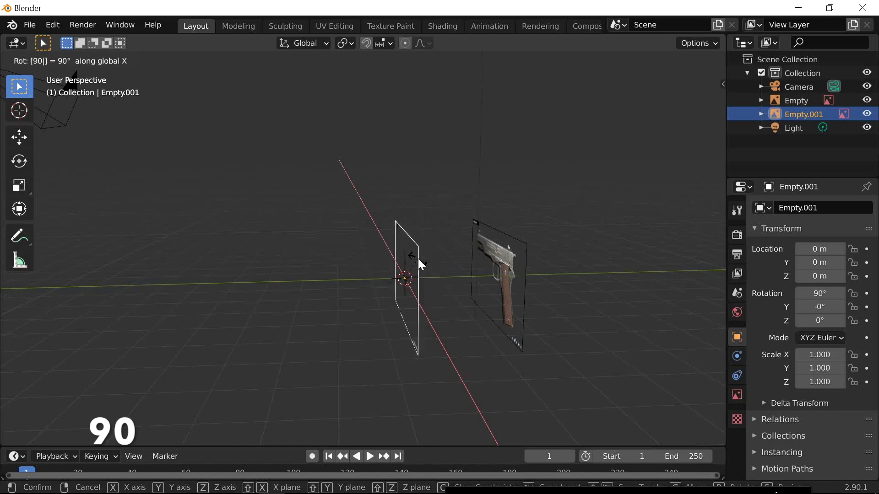
{"action": "key", "text": "Return"}
{"action": "key", "text": "r"}
{"action": "type", "text": "z"}
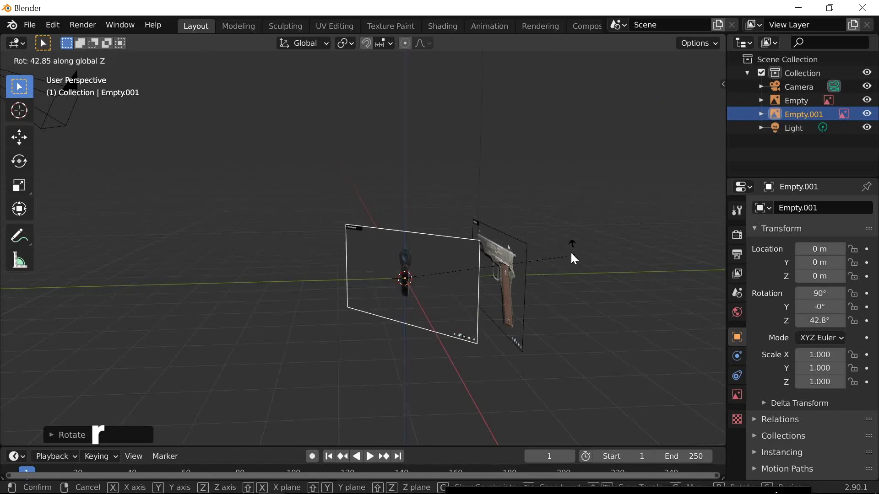
{"action": "type", "text": "90"}
{"action": "key", "text": "Return"}
Move the front-view reference image along the X axis to about -3.36 m, clear of the side-view image
{"action": "middle_click_drag", "start_coordinate": [490, 323], "coordinate": [526, 336]}
{"action": "key", "text": "g"}
{"action": "key", "text": "x"}
{"action": "left_click", "coordinate": [465, 322]}
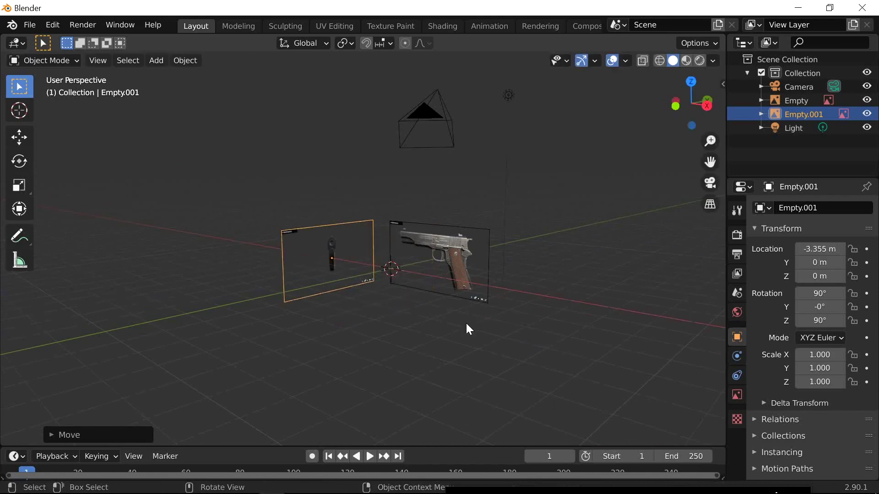
{"action": "scroll", "coordinate": [430, 348], "scroll_direction": "up", "scroll_amount": 3}
{"action": "mouse_move", "coordinate": [429, 352]}
{"action": "middle_mouse_down"}
{"action": "mouse_move", "coordinate": [318, 377]}
{"action": "mouse_move", "coordinate": [470, 382]}
{"action": "mouse_move", "coordinate": [429, 352]}
{"action": "middle_mouse_up"}
{"action": "scroll", "coordinate": [421, 330], "scroll_direction": "up", "scroll_amount": 6}
{"action": "middle_click_drag", "start_coordinate": [500, 319], "coordinate": [521, 338]}
{"action": "scroll", "coordinate": [467, 334], "scroll_direction": "down", "scroll_amount": 3}
Switch to the browser and examine the M1911 model on Sketchfab from several angles
{"action": "key", "text": "alt+Tab"}
{"action": "left_click", "coordinate": [613, 250]}
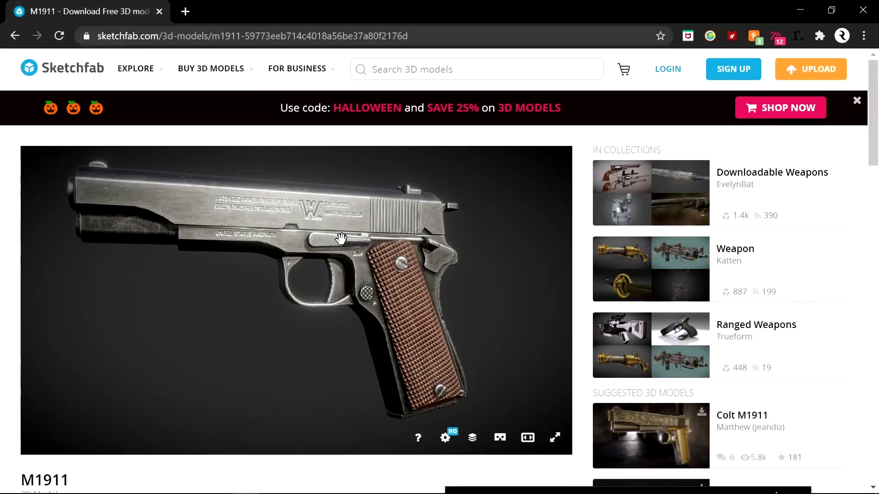
{"action": "mouse_move", "coordinate": [265, 287]}
{"action": "left_mouse_down"}
{"action": "mouse_move", "coordinate": [320, 257]}
{"action": "mouse_move", "coordinate": [398, 303]}
{"action": "mouse_move", "coordinate": [353, 329]}
{"action": "mouse_move", "coordinate": [262, 303]}
{"action": "mouse_move", "coordinate": [342, 279]}
{"action": "mouse_move", "coordinate": [259, 284]}
{"action": "mouse_move", "coordinate": [385, 289]}
{"action": "mouse_move", "coordinate": [322, 267]}
{"action": "mouse_move", "coordinate": [384, 237]}
{"action": "left_mouse_up"}
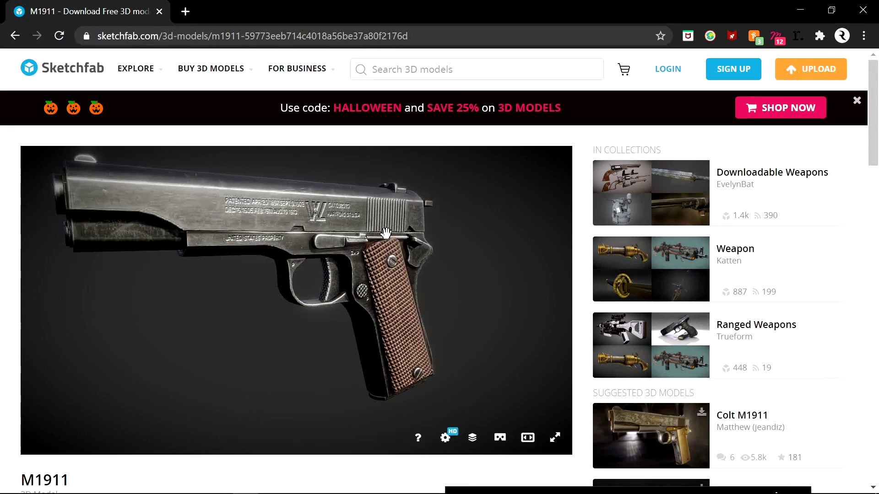
{"action": "left_click_drag", "start_coordinate": [366, 231], "coordinate": [387, 178]}
{"action": "left_click_drag", "start_coordinate": [268, 263], "coordinate": [261, 220]}
{"action": "left_click_drag", "start_coordinate": [340, 256], "coordinate": [178, 239]}
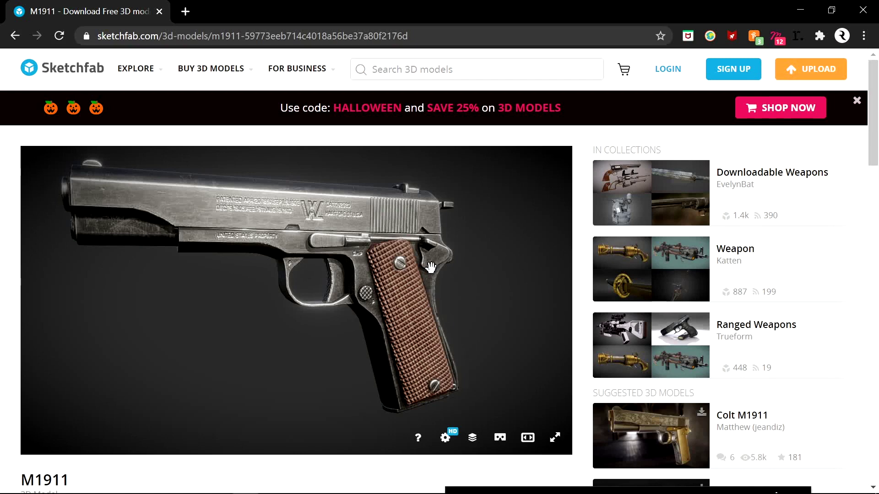
{"action": "left_click_drag", "start_coordinate": [379, 257], "coordinate": [278, 289]}
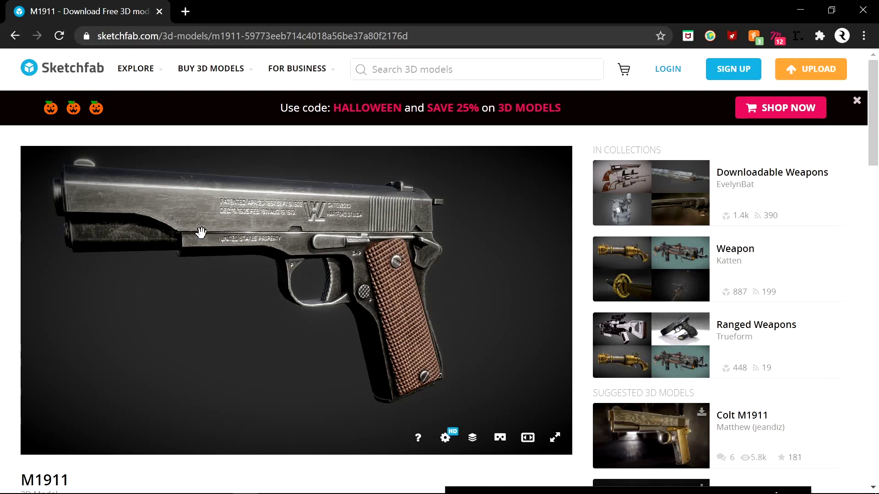
Switch back to Blender and add a plane mesh at the origin
{"action": "key", "text": "alt+Tab"}
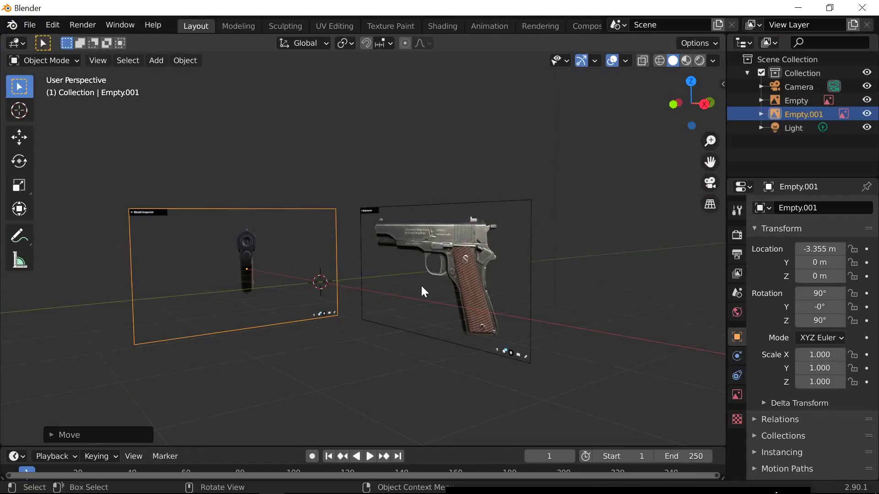
{"action": "middle_click_drag", "start_coordinate": [341, 330], "coordinate": [412, 341]}
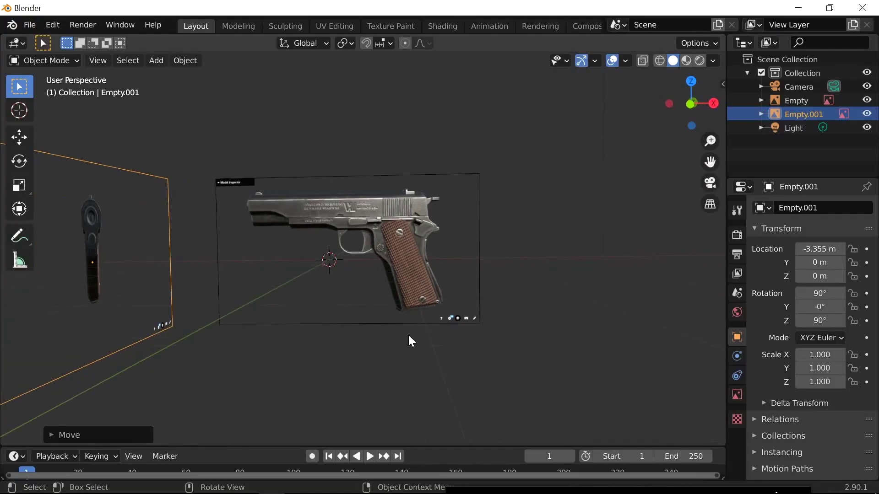
{"action": "left_click", "coordinate": [689, 105]}
{"action": "scroll", "coordinate": [460, 291], "scroll_direction": "up", "scroll_amount": 6}
{"action": "scroll", "coordinate": [498, 290], "scroll_direction": "down", "scroll_amount": 4}
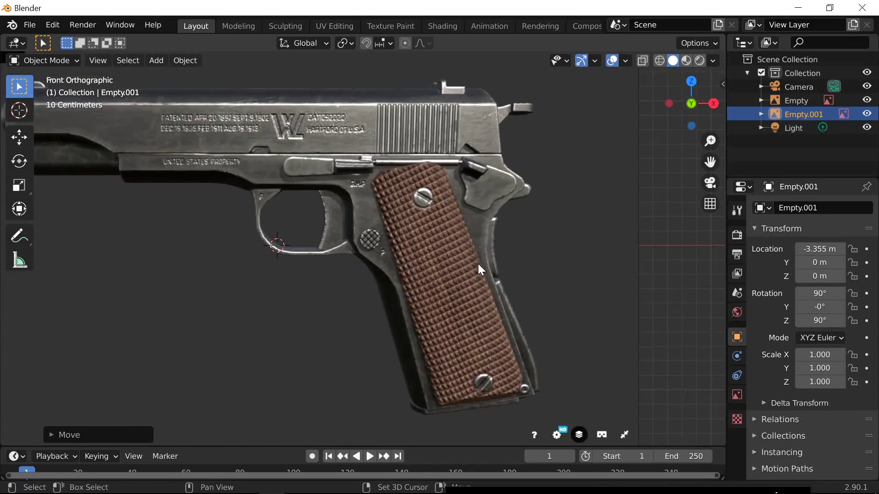
{"action": "key", "text": "shift+a"}
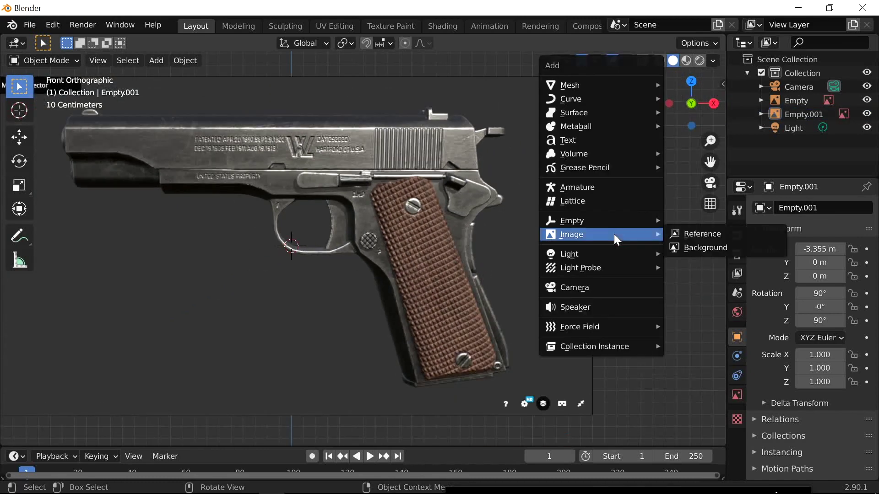
{"action": "mouse_move", "coordinate": [588, 85]}
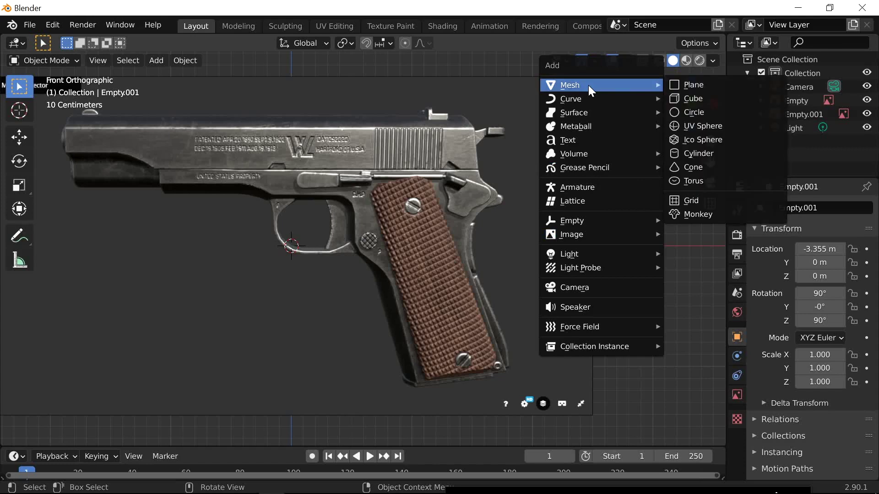
{"action": "left_click", "coordinate": [699, 84]}
Rotate the plane 90° about the X axis so it stands parallel to the side-view image
{"action": "scroll", "coordinate": [498, 259], "scroll_direction": "down", "scroll_amount": 3}
{"action": "middle_click_drag", "start_coordinate": [556, 270], "coordinate": [444, 282]}
{"action": "key", "text": "r"}
{"action": "type", "text": "x"}
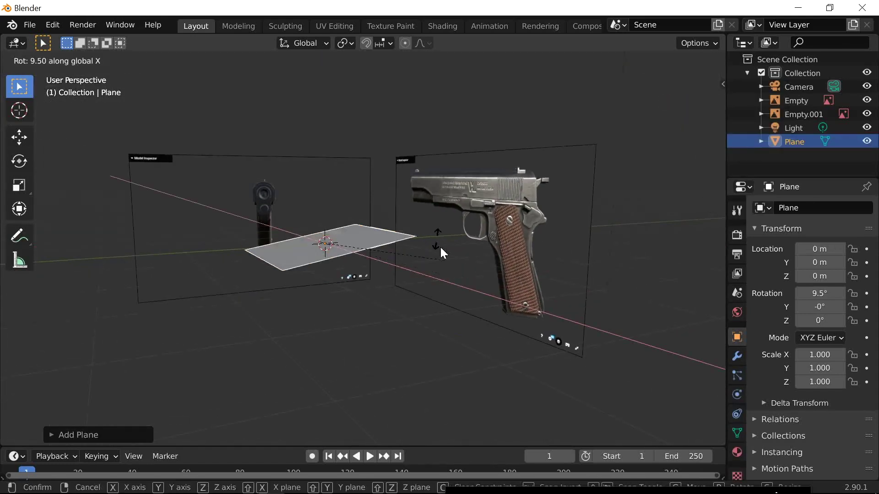
{"action": "type", "text": "90"}
{"action": "key", "text": "Return"}
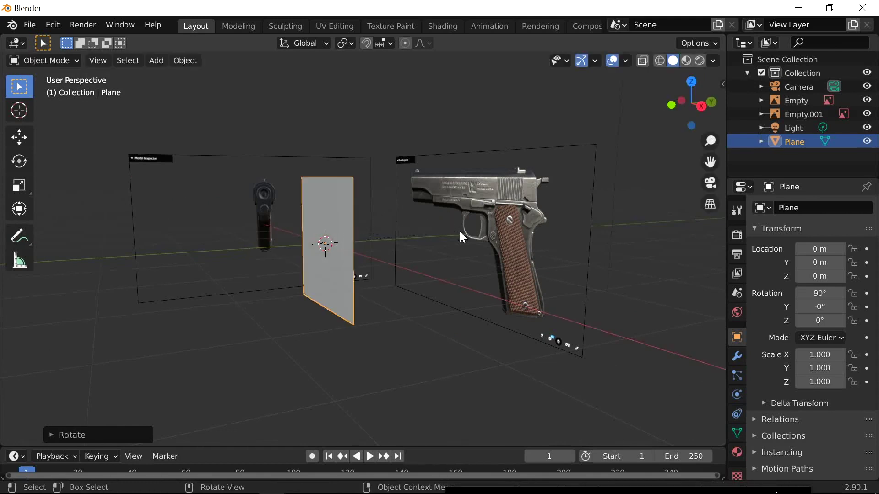
Scale the plane to about 0.468 and move it over the pistol grip at about X 1.29 m, Z -0.49 m
{"action": "left_click", "coordinate": [670, 105]}
{"action": "middle_click_drag", "start_coordinate": [451, 262], "coordinate": [470, 260], "text": "shift"}
{"action": "scroll", "coordinate": [471, 261], "scroll_direction": "down", "scroll_amount": 2}
{"action": "key", "text": "s"}
{"action": "left_click", "coordinate": [454, 225]}
{"action": "key", "text": "g"}
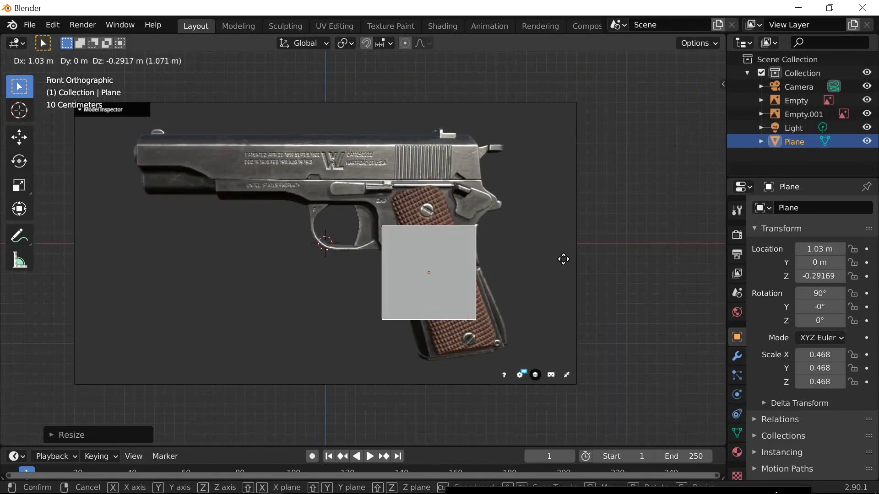
{"action": "left_click", "coordinate": [582, 272]}
{"action": "scroll", "coordinate": [576, 288], "scroll_direction": "up", "scroll_amount": 3}
{"action": "middle_click_drag", "start_coordinate": [575, 298], "coordinate": [473, 260], "text": "shift"}
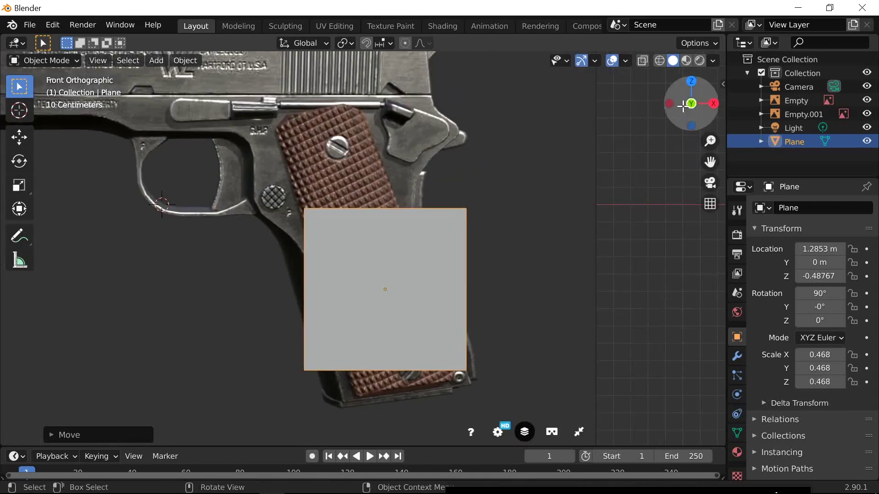
Move the plane to about X 1.40 m, Z -0.53 m and set the viewport shading to wireframe
{"action": "key", "text": "g"}
{"action": "left_click", "coordinate": [481, 134]}
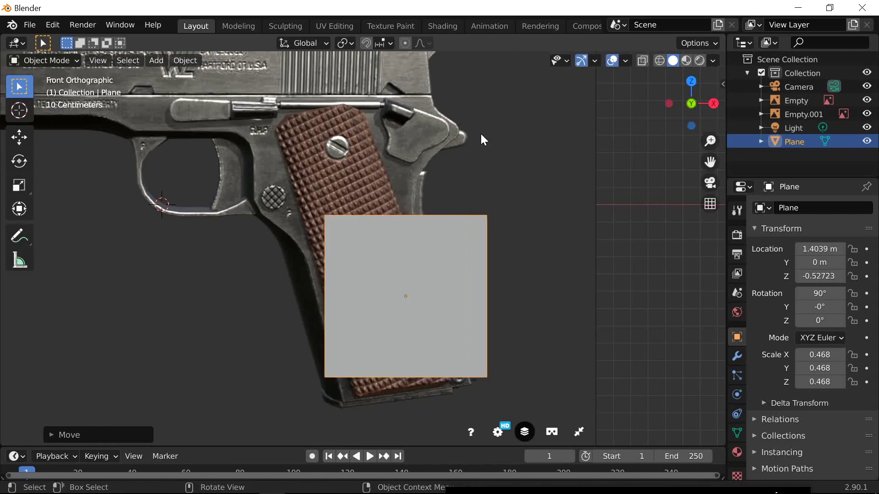
{"action": "left_click", "coordinate": [512, 145]}
{"action": "key", "text": "z"}
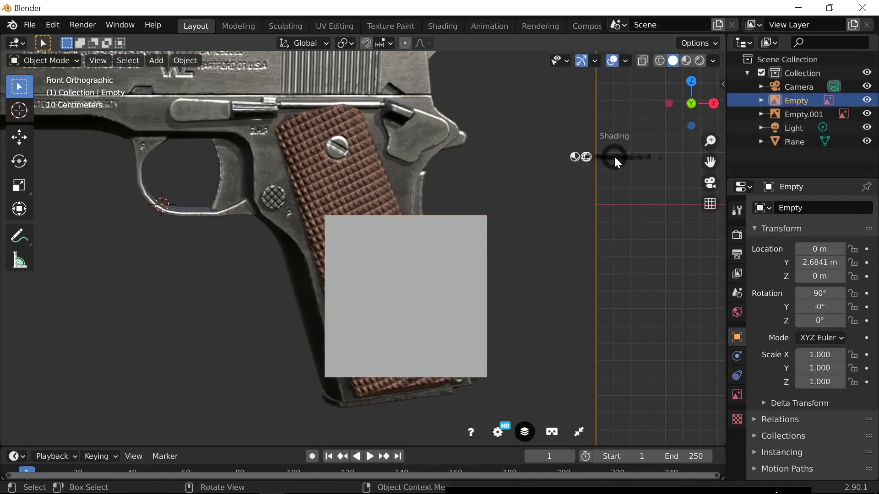
{"action": "key", "text": "4"}
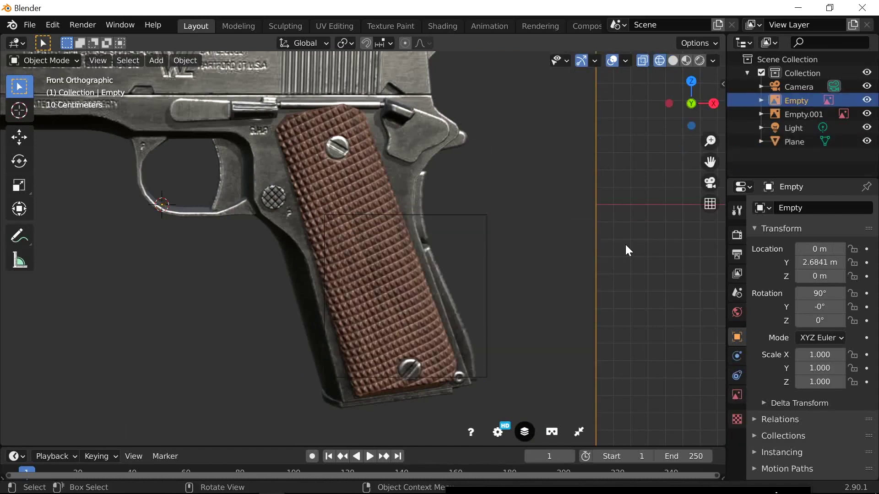
Enable transparency on the side-view reference image and set its opacity to about 0.472
{"action": "scroll", "coordinate": [620, 248], "scroll_direction": "down", "scroll_amount": 2}
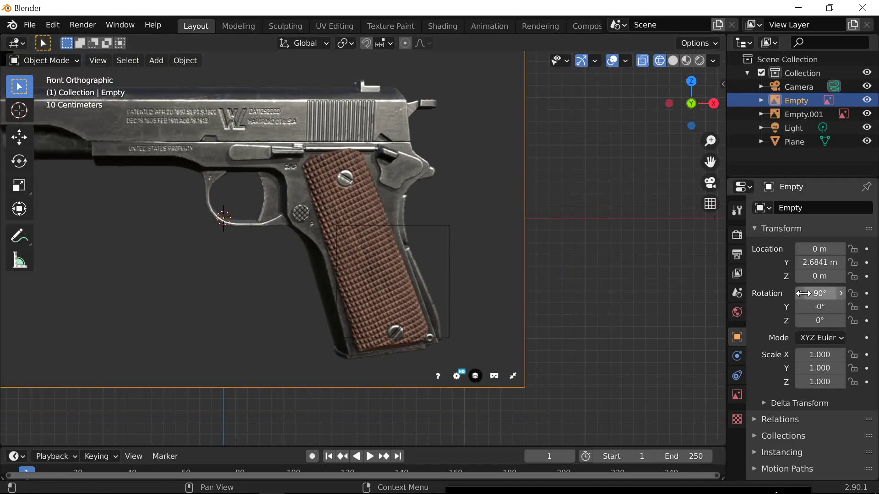
{"action": "left_click", "coordinate": [737, 394]}
{"action": "scroll", "coordinate": [781, 386], "scroll_direction": "down", "scroll_amount": 2}
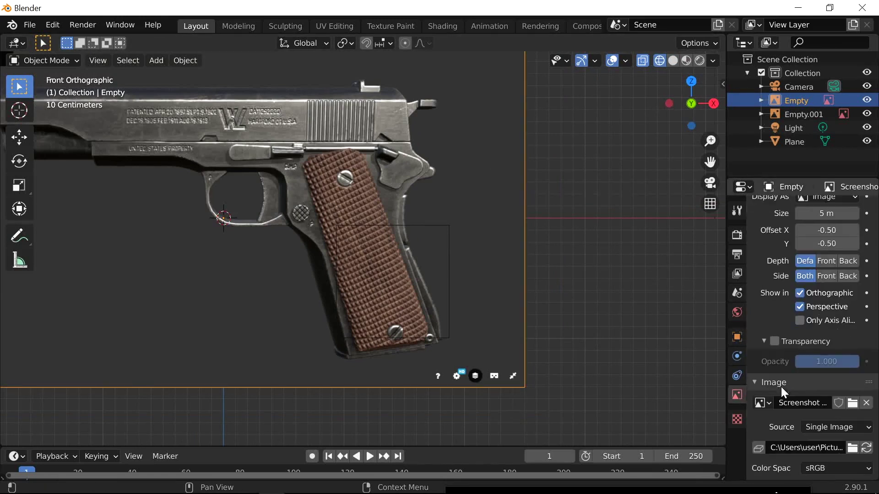
{"action": "left_click", "coordinate": [773, 342]}
{"action": "left_click_drag", "start_coordinate": [838, 361], "coordinate": [808, 366]}
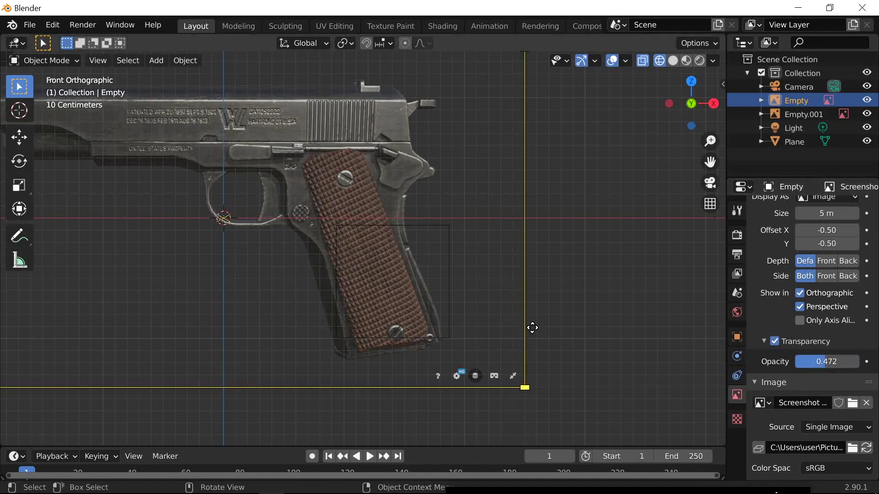
In Edit Mode, scale the whole plane mesh down to about the grip's width and move it over the grip's lower end
{"action": "left_click", "coordinate": [441, 230]}
{"action": "scroll", "coordinate": [469, 302], "scroll_direction": "up", "scroll_amount": 3}
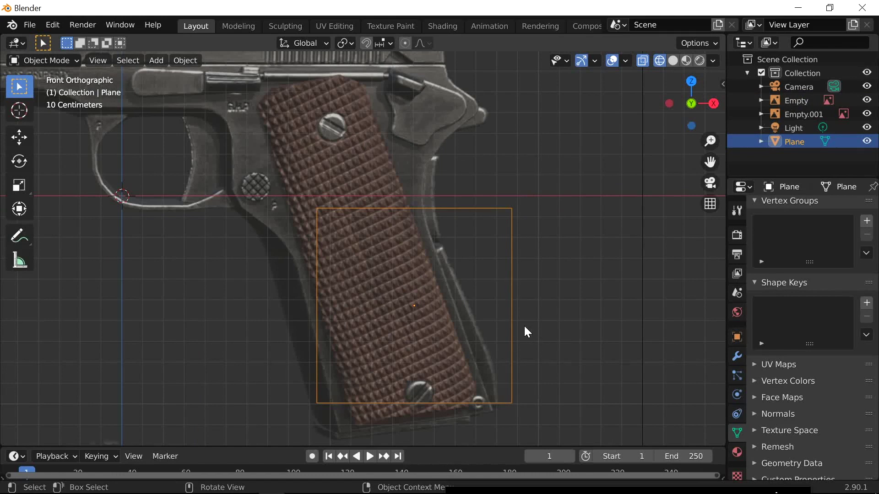
{"action": "key", "text": "Tab"}
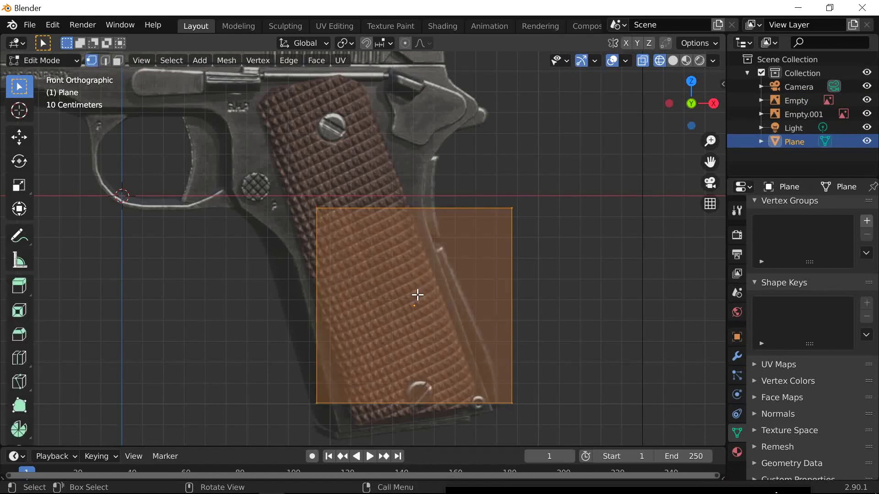
{"action": "left_click_drag", "start_coordinate": [253, 167], "coordinate": [513, 235]}
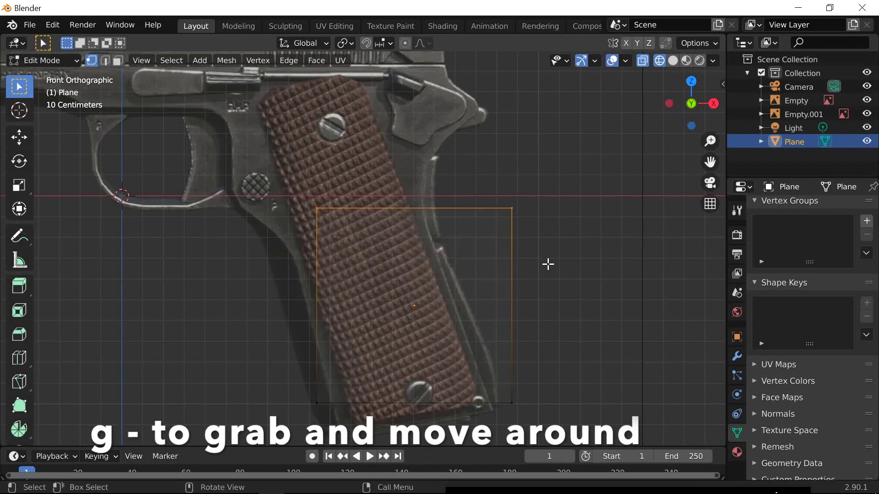
{"action": "key", "text": "a"}
{"action": "key", "text": "s"}
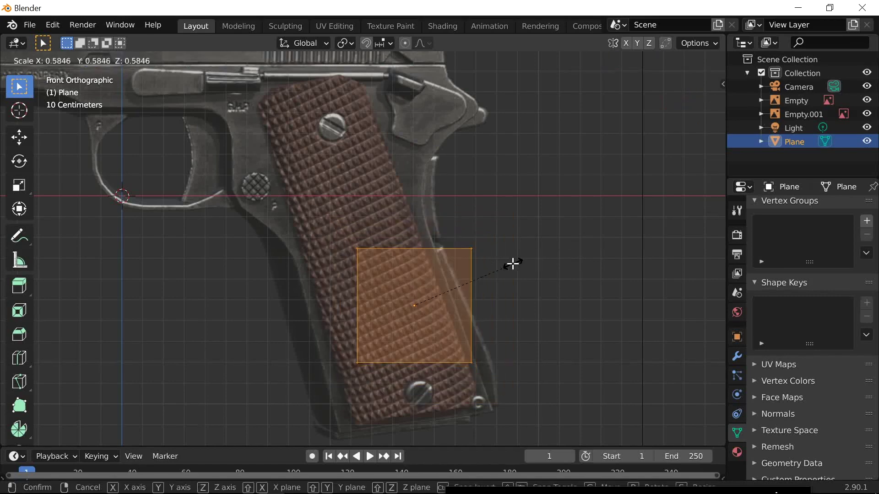
{"action": "left_click", "coordinate": [512, 265]}
{"action": "key", "text": "g"}
{"action": "left_click", "coordinate": [502, 327]}
{"action": "key", "text": "s"}
{"action": "left_click", "coordinate": [510, 343]}
Rotate the plane mesh clockwise to match the grip's slant and shift it onto the grip's lower end
{"action": "scroll", "coordinate": [515, 359], "scroll_direction": "down", "scroll_amount": 1}
{"action": "middle_click_drag", "start_coordinate": [506, 342], "coordinate": [455, 236], "text": "shift"}
{"action": "scroll", "coordinate": [455, 316], "scroll_direction": "up", "scroll_amount": 2}
{"action": "scroll", "coordinate": [467, 256], "scroll_direction": "up", "scroll_amount": 1}
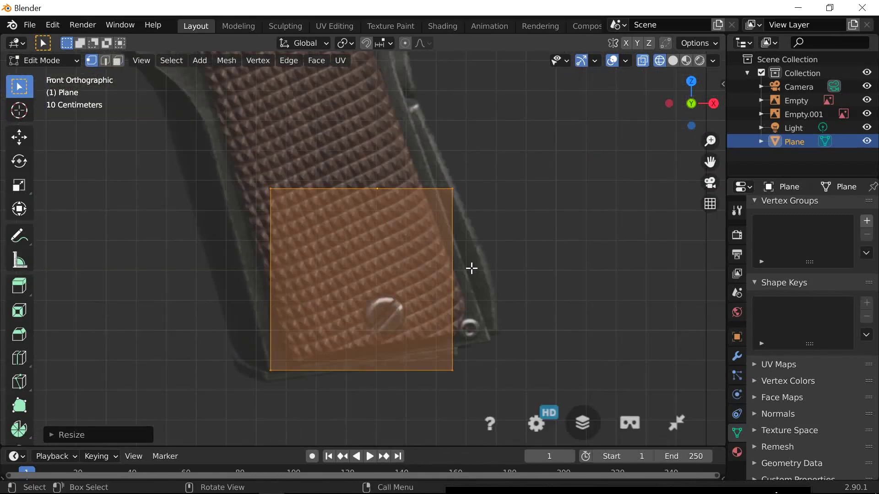
{"action": "key", "text": "r"}
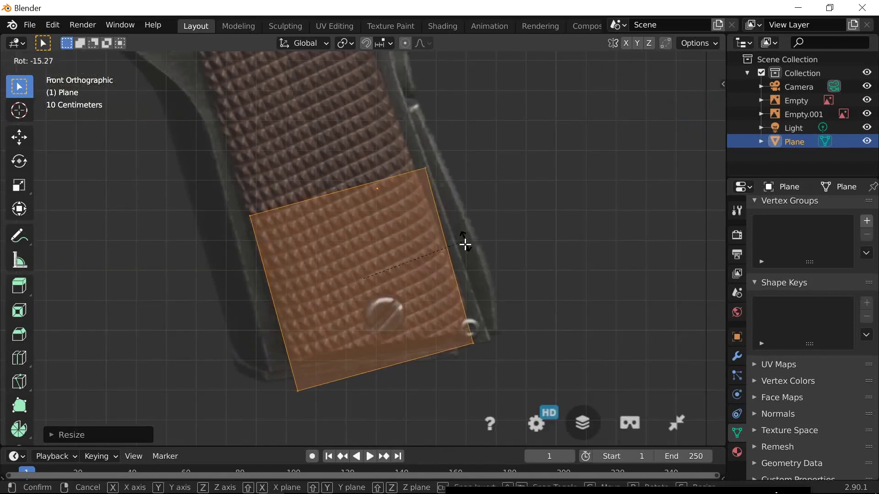
{"action": "left_click", "coordinate": [465, 245]}
{"action": "key", "text": "r"}
{"action": "left_click", "coordinate": [466, 250]}
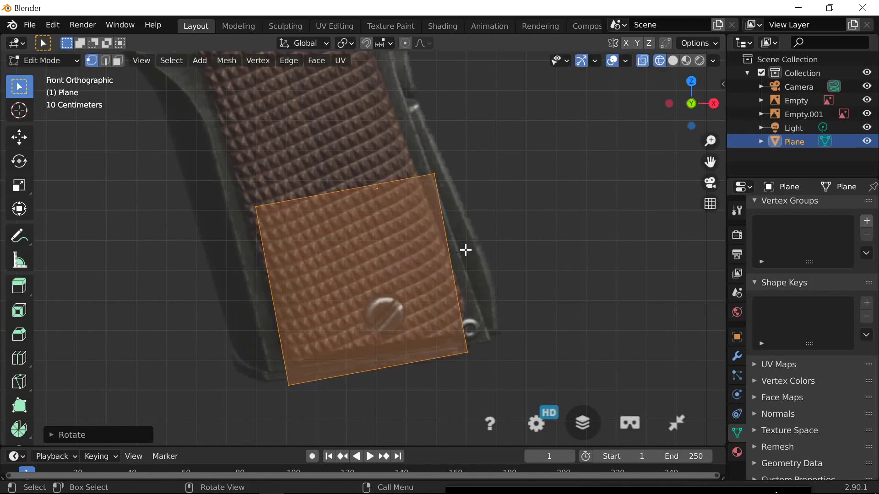
{"action": "key", "text": "g"}
{"action": "left_click", "coordinate": [463, 256]}
{"action": "key", "text": "r"}
{"action": "left_click", "coordinate": [463, 244]}
{"action": "scroll", "coordinate": [455, 275], "scroll_direction": "up", "scroll_amount": 2}
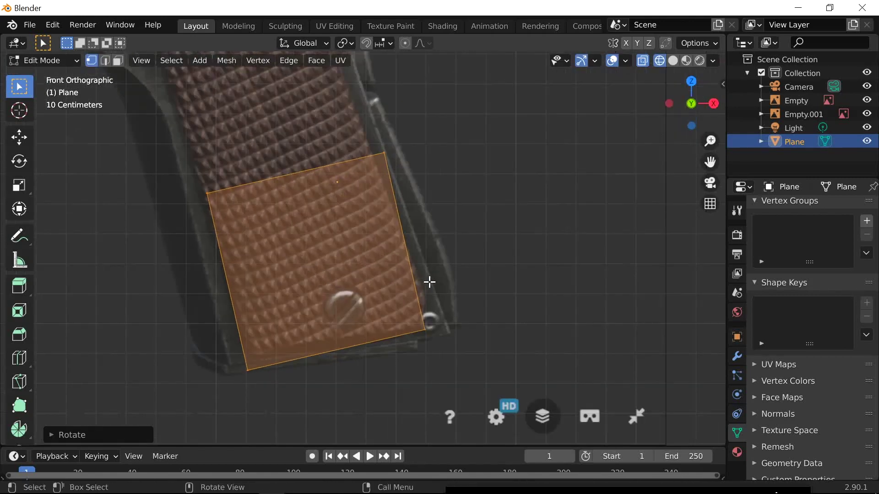
Move the plane's two bottom corner vertices onto the front and rear bottom corners of the grip
{"action": "left_click", "coordinate": [395, 359]}
{"action": "scroll", "coordinate": [284, 331], "scroll_direction": "down", "scroll_amount": 1}
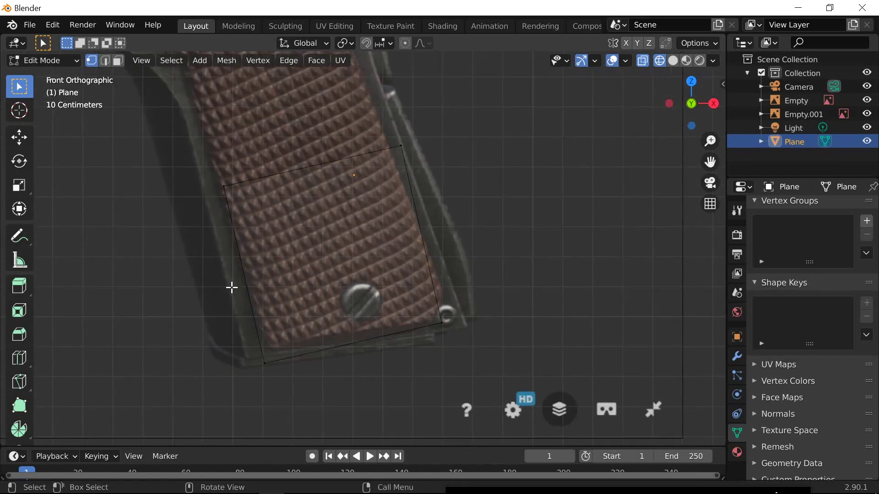
{"action": "left_click", "coordinate": [266, 357]}
{"action": "left_click", "coordinate": [428, 327]}
{"action": "left_click", "coordinate": [288, 372]}
{"action": "key", "text": "g"}
{"action": "left_click", "coordinate": [278, 371]}
{"action": "left_click", "coordinate": [458, 333]}
{"action": "key", "text": "g"}
{"action": "left_click", "coordinate": [480, 332]}
Move the two top vertices up along the grip and readjust the bottom front vertex to the grip outline
{"action": "scroll", "coordinate": [331, 304], "scroll_direction": "down", "scroll_amount": 2}
{"action": "middle_click_drag", "start_coordinate": [332, 305], "coordinate": [336, 393], "text": "shift"}
{"action": "left_click", "coordinate": [271, 293]}
{"action": "left_click", "coordinate": [391, 263], "text": "shift"}
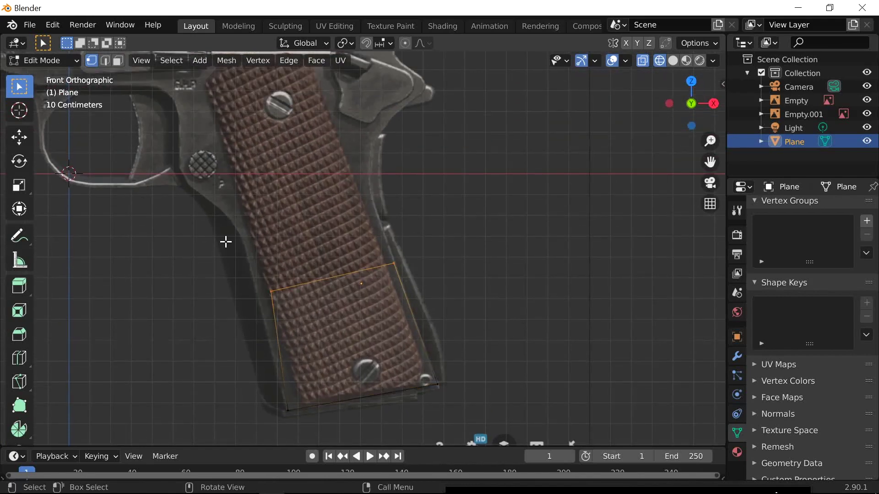
{"action": "key", "text": "g"}
{"action": "left_click", "coordinate": [316, 246]}
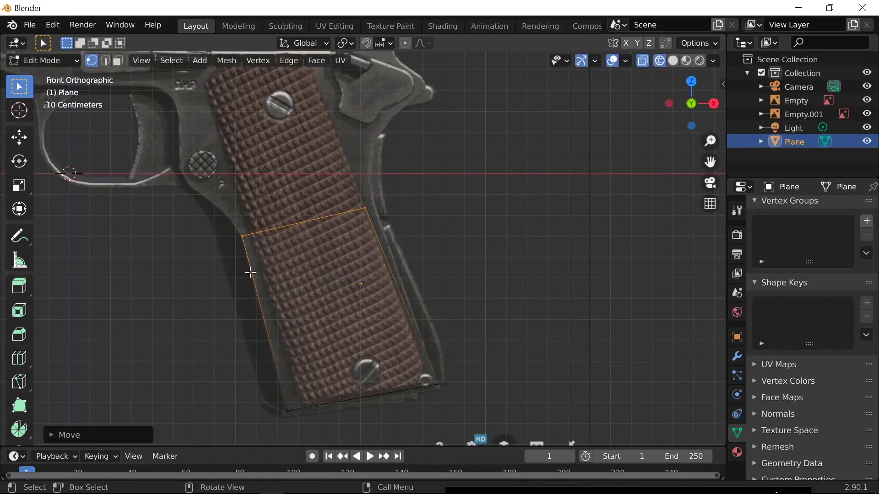
{"action": "left_click", "coordinate": [287, 411]}
{"action": "key", "text": "g"}
{"action": "left_click", "coordinate": [304, 415]}
Extrude the mesh's top edge about 0.49 m up along the grip, to just below the upper grip screw
{"action": "middle_click_drag", "start_coordinate": [308, 297], "coordinate": [320, 368], "text": "shift"}
{"action": "scroll", "coordinate": [307, 377], "scroll_direction": "up", "scroll_amount": 3}
{"action": "scroll", "coordinate": [333, 386], "scroll_direction": "down", "scroll_amount": 2}
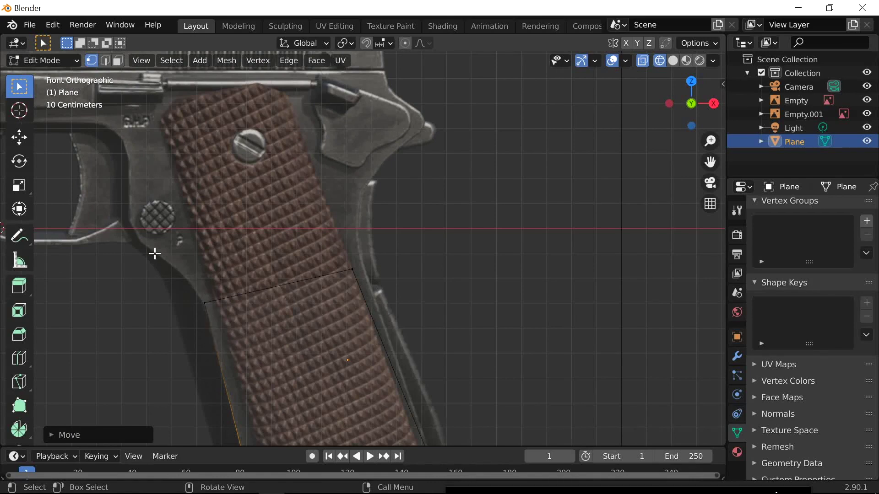
{"action": "scroll", "coordinate": [251, 344], "scroll_direction": "down", "scroll_amount": 1}
{"action": "scroll", "coordinate": [320, 327], "scroll_direction": "up", "scroll_amount": 5}
{"action": "middle_click_drag", "start_coordinate": [252, 343], "coordinate": [317, 335], "text": "shift"}
{"action": "scroll", "coordinate": [324, 313], "scroll_direction": "down", "scroll_amount": 1}
{"action": "left_click_drag", "start_coordinate": [266, 274], "coordinate": [369, 327], "text": "shift"}
{"action": "mouse_move", "coordinate": [511, 214]}
{"action": "left_mouse_down", "text": "shift"}
{"action": "mouse_move", "coordinate": [563, 244]}
{"action": "mouse_move", "coordinate": [524, 224]}
{"action": "left_mouse_up", "text": "shift"}
{"action": "key", "text": "g"}
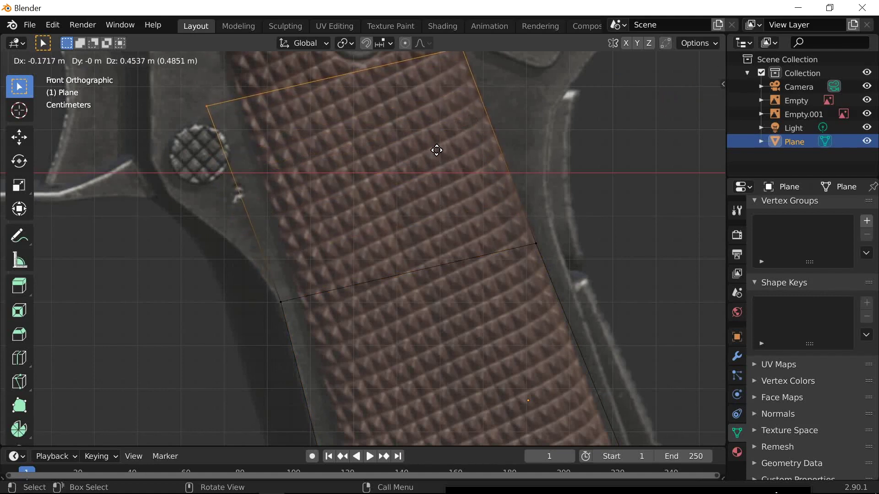
{"action": "left_click", "coordinate": [435, 149]}
Move the new top front vertex down to where the grip frame meets the trigger guard
{"action": "scroll", "coordinate": [379, 241], "scroll_direction": "down", "scroll_amount": 2}
{"action": "middle_click_drag", "start_coordinate": [379, 242], "coordinate": [402, 305], "text": "shift"}
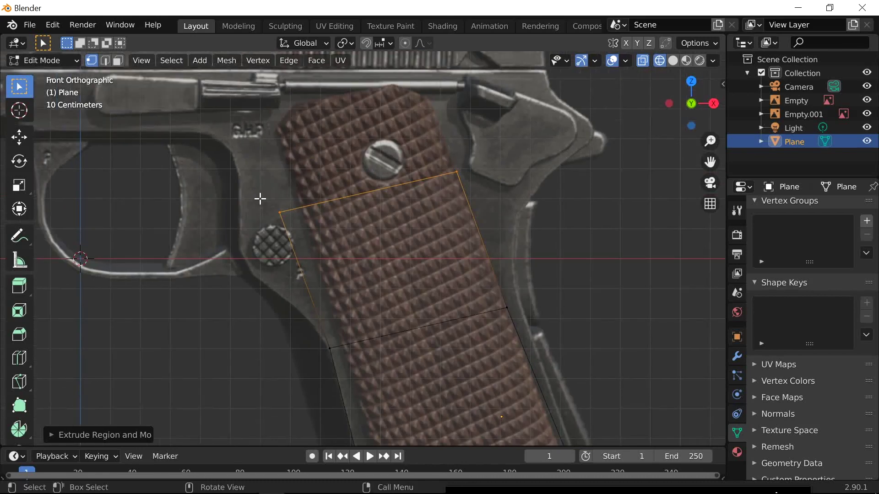
{"action": "scroll", "coordinate": [260, 198], "scroll_direction": "up", "scroll_amount": 3}
{"action": "key", "text": "g"}
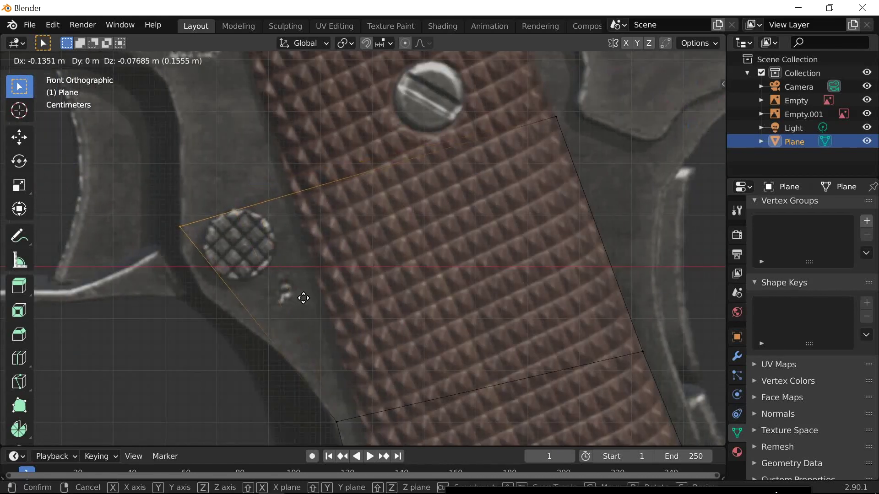
{"action": "left_click", "coordinate": [331, 369]}
{"action": "left_click_drag", "start_coordinate": [541, 93], "coordinate": [588, 141], "text": "shift"}
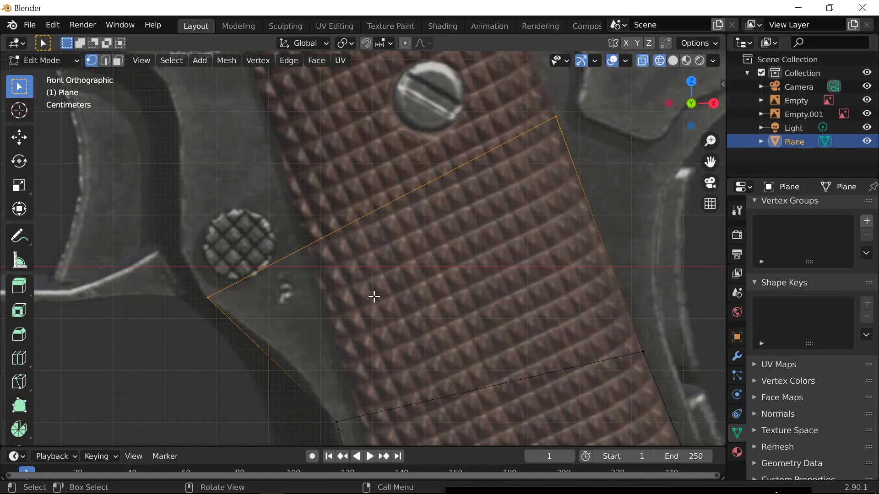
Add three evenly spaced loop cuts across the upper extruded face, without sliding them
{"action": "key", "text": "ctrl+r"}
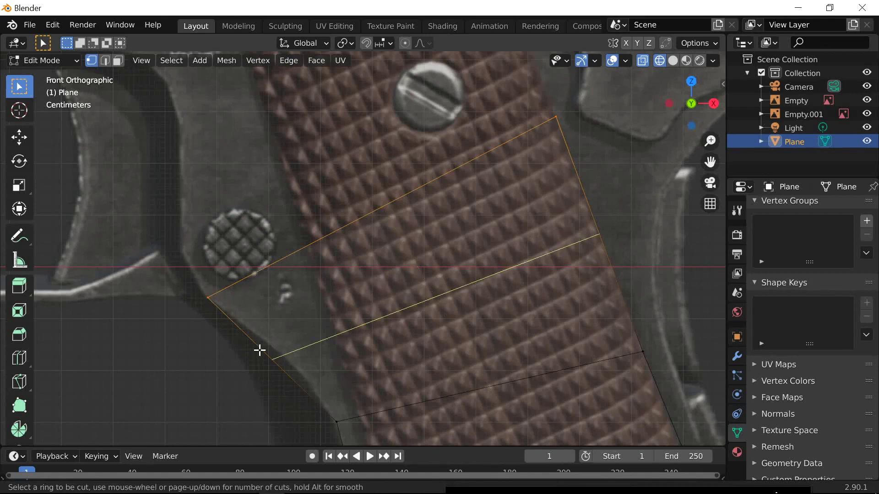
{"action": "scroll", "coordinate": [259, 350], "scroll_direction": "up", "scroll_amount": 2}
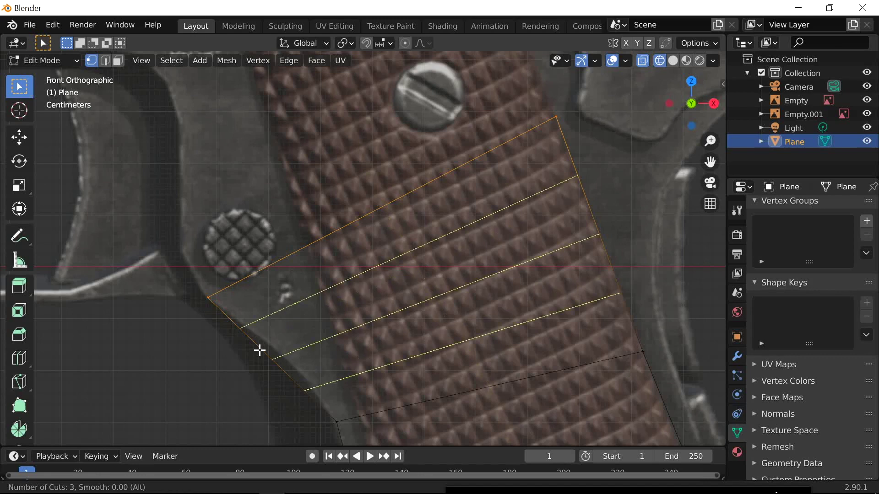
{"action": "left_click", "coordinate": [259, 350]}
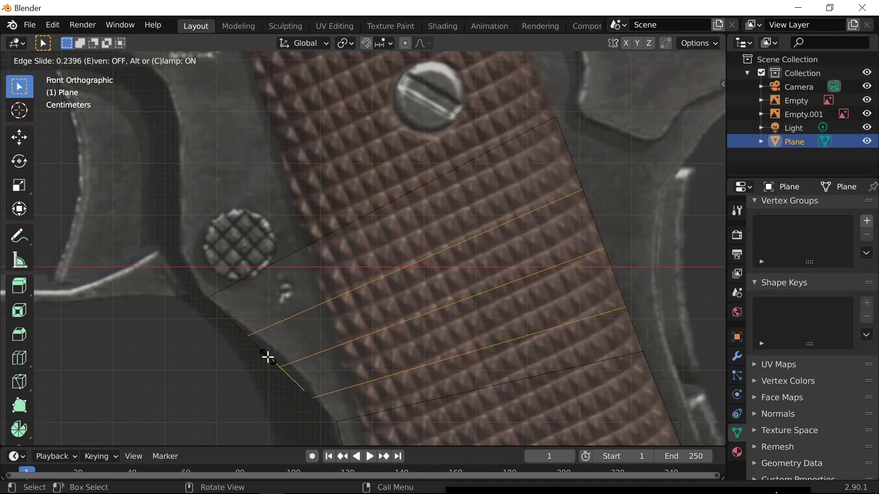
{"action": "right_click", "coordinate": [269, 355]}
{"action": "scroll", "coordinate": [319, 364], "scroll_direction": "up", "scroll_amount": 2}
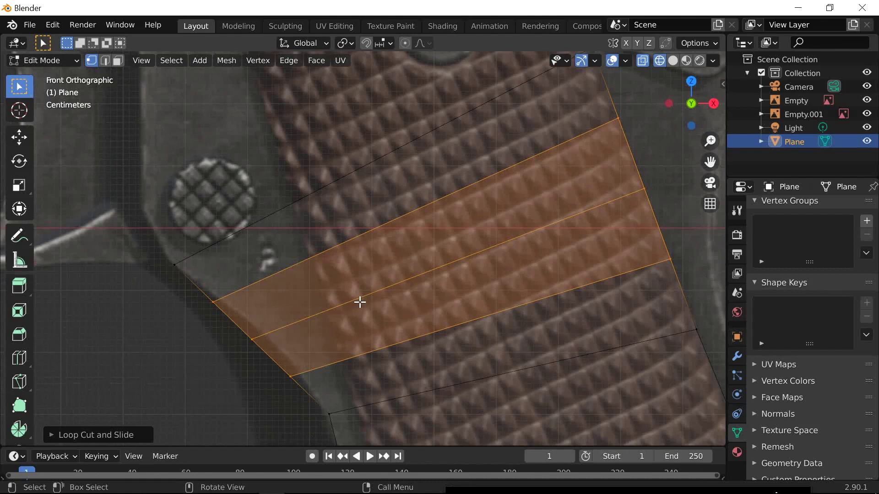
{"action": "key", "text": "2"}
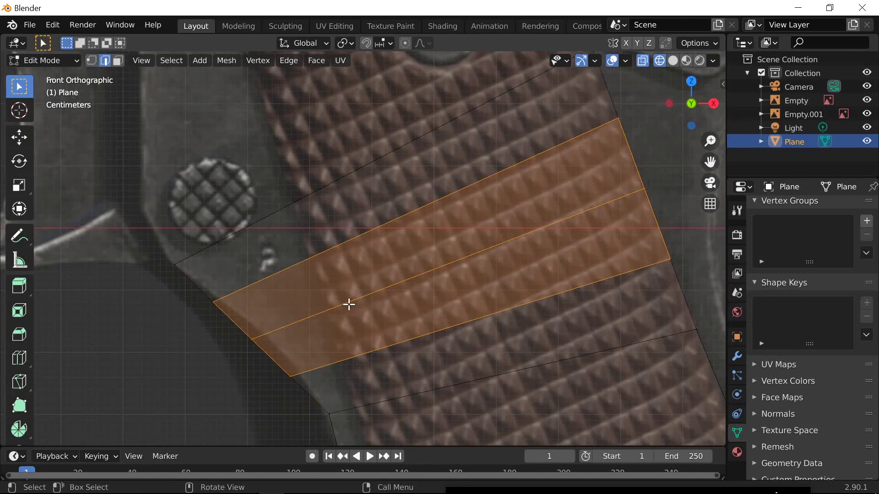
{"action": "key", "text": "1"}
{"action": "key", "text": "3"}
{"action": "key", "text": "1"}
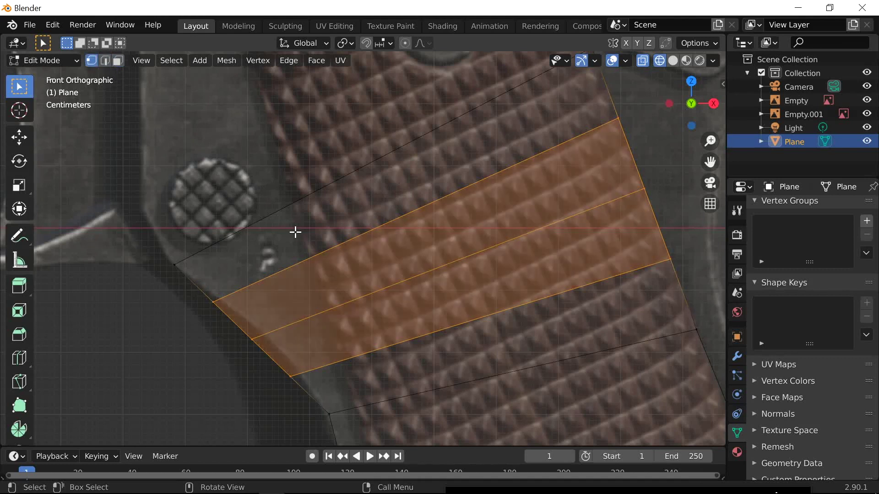
Select the front vertex of the middle loop cut and enable proportional editing with Sphere falloff
{"action": "scroll", "coordinate": [289, 374], "scroll_direction": "up", "scroll_amount": 2}
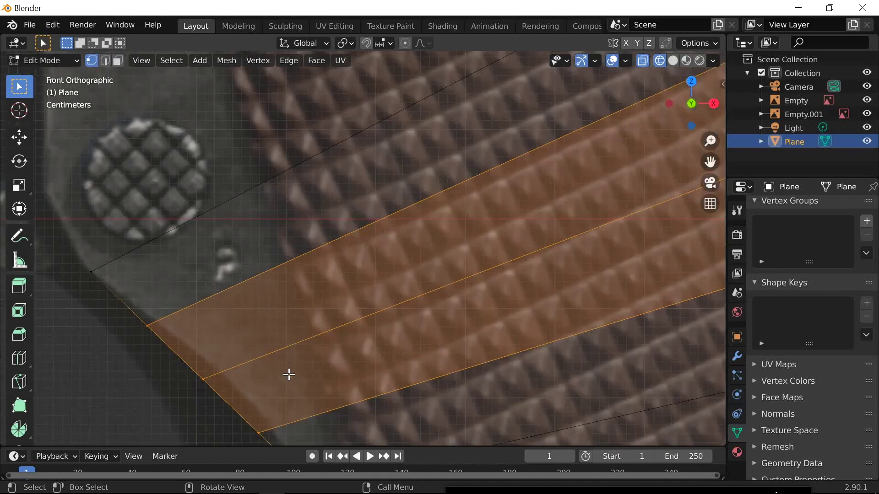
{"action": "scroll", "coordinate": [279, 345], "scroll_direction": "down", "scroll_amount": 2}
{"action": "scroll", "coordinate": [279, 344], "scroll_direction": "down", "scroll_amount": 3, "text": "shift"}
{"action": "scroll", "coordinate": [279, 343], "scroll_direction": "up", "scroll_amount": 2}
{"action": "middle_click_drag", "start_coordinate": [279, 343], "coordinate": [304, 322], "text": "shift"}
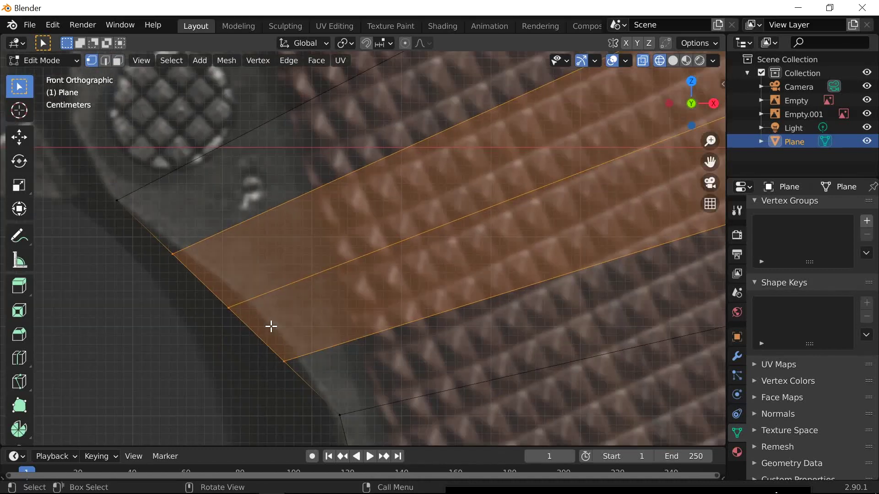
{"action": "left_click", "coordinate": [227, 305]}
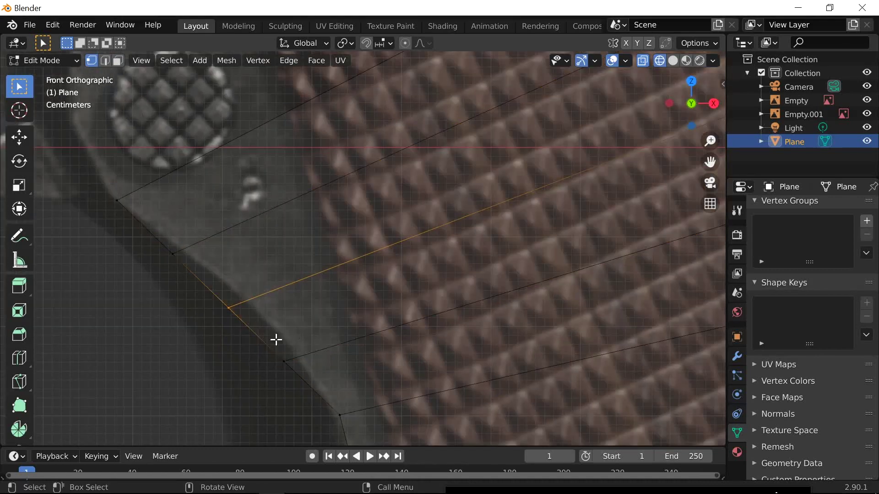
{"action": "scroll", "coordinate": [330, 159], "scroll_direction": "down", "scroll_amount": 1}
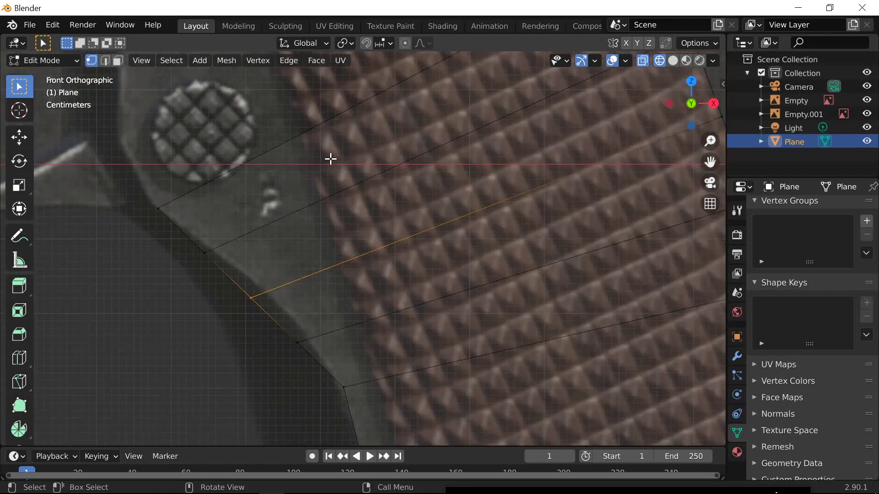
{"action": "left_click", "coordinate": [405, 42]}
{"action": "left_click", "coordinate": [425, 43]}
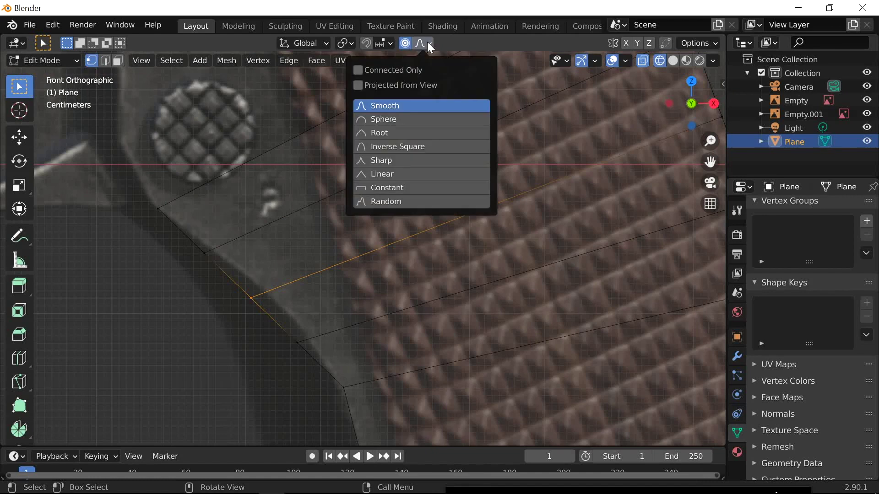
{"action": "left_click", "coordinate": [414, 119]}
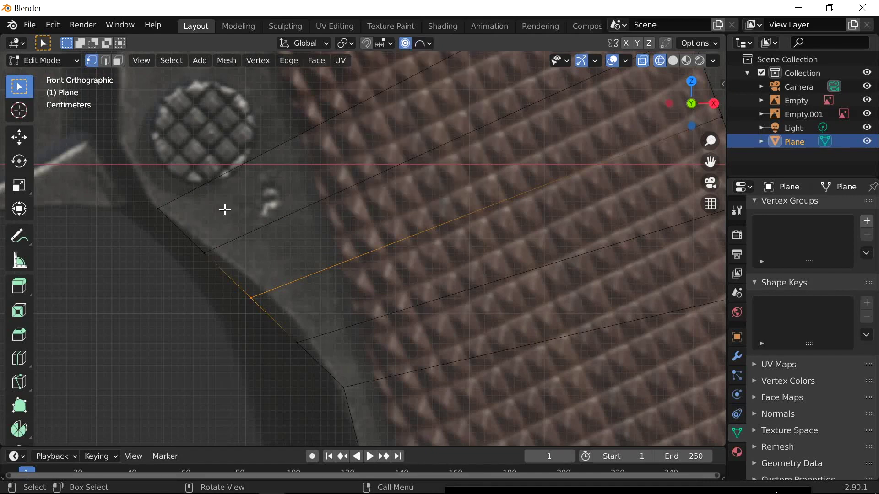
Move the middle front vertex about 0.025 m onto the curved frame outline with a proportional size of 0.12
{"action": "key", "text": "g"}
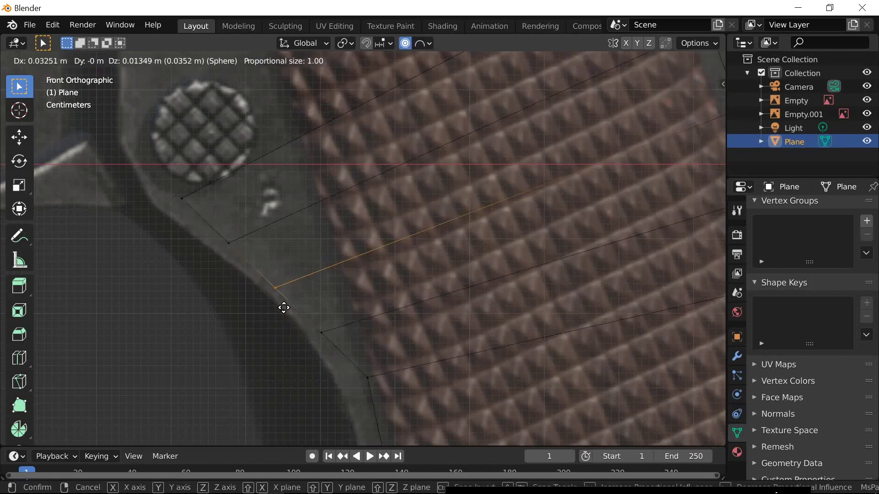
{"action": "scroll", "coordinate": [281, 311], "scroll_direction": "down", "scroll_amount": 3}
{"action": "scroll", "coordinate": [281, 311], "scroll_direction": "up", "scroll_amount": 20}
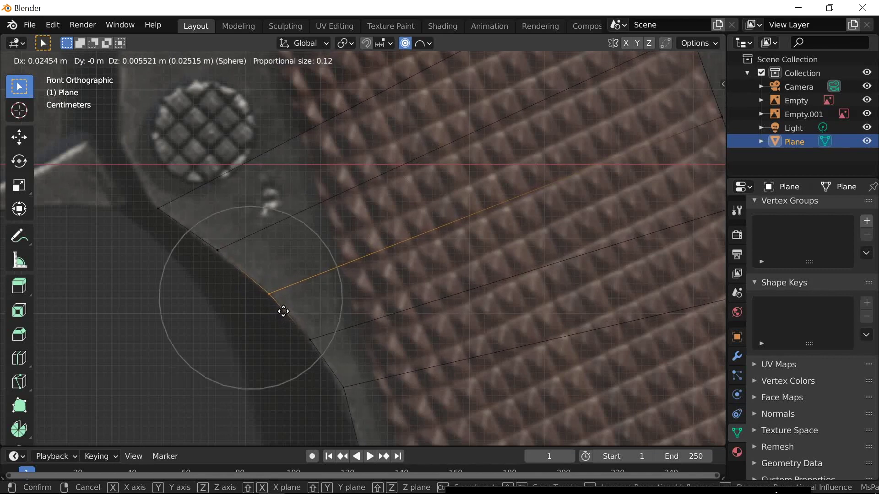
{"action": "left_click", "coordinate": [282, 311]}
Move the two front vertices below the middle cut slightly forward onto the curved frame outline
{"action": "left_click", "coordinate": [310, 339]}
{"action": "key", "text": "g"}
{"action": "left_click", "coordinate": [341, 352]}
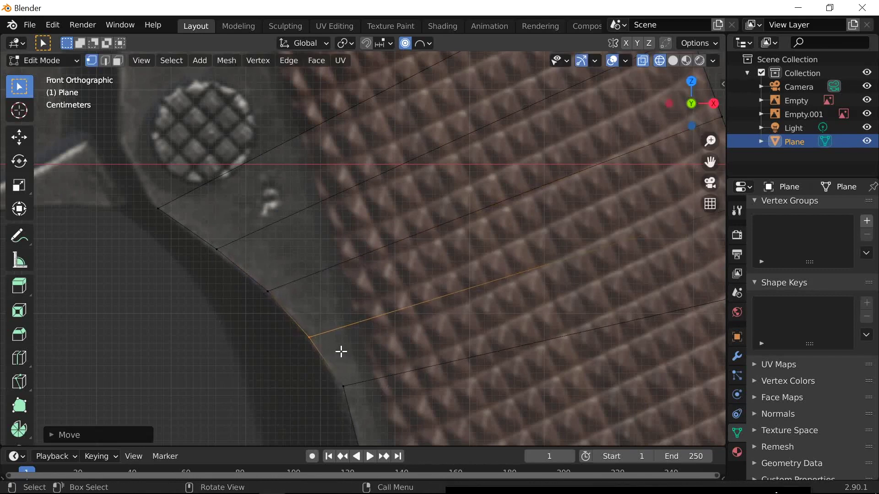
{"action": "left_click", "coordinate": [342, 385]}
{"action": "key", "text": "g"}
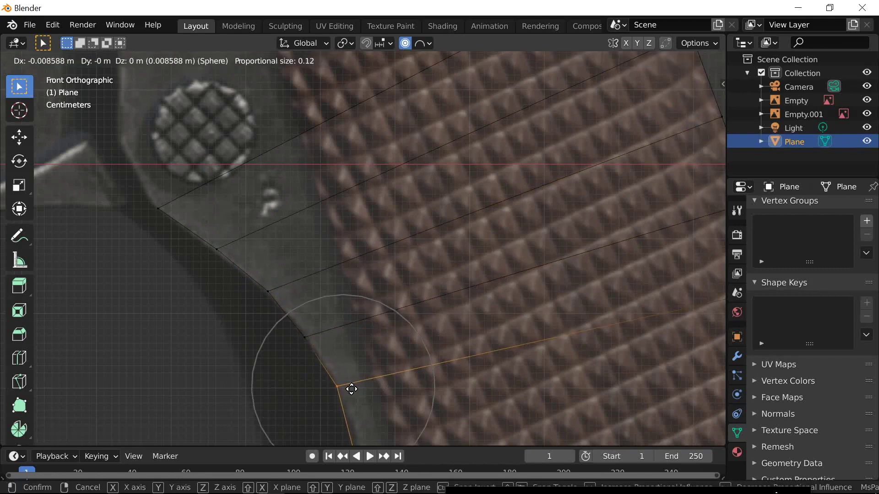
{"action": "left_click", "coordinate": [351, 389]}
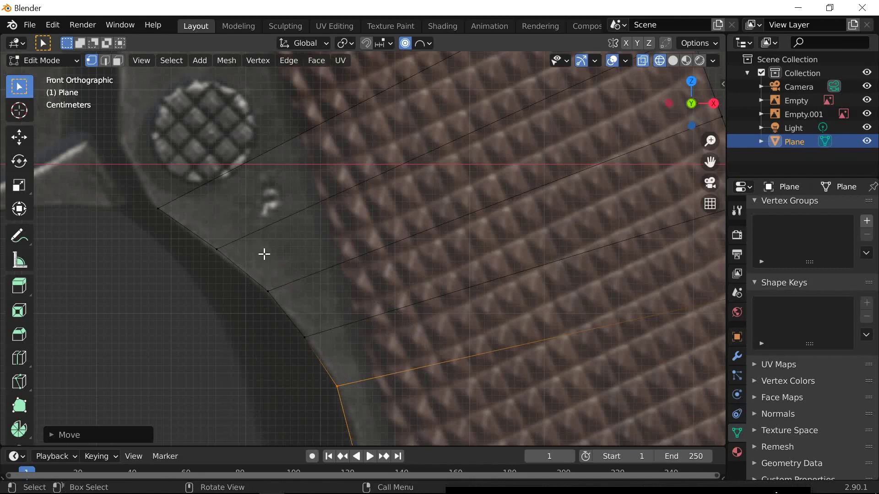
Disable proportional editing and nudge the front vertex of the upper cut and the top front vertex onto the frame outline
{"action": "key", "text": "o"}
{"action": "left_click", "coordinate": [216, 250]}
{"action": "key", "text": "g"}
{"action": "left_click", "coordinate": [200, 247]}
{"action": "left_click", "coordinate": [180, 220]}
{"action": "key", "text": "g"}
{"action": "left_click", "coordinate": [179, 218]}
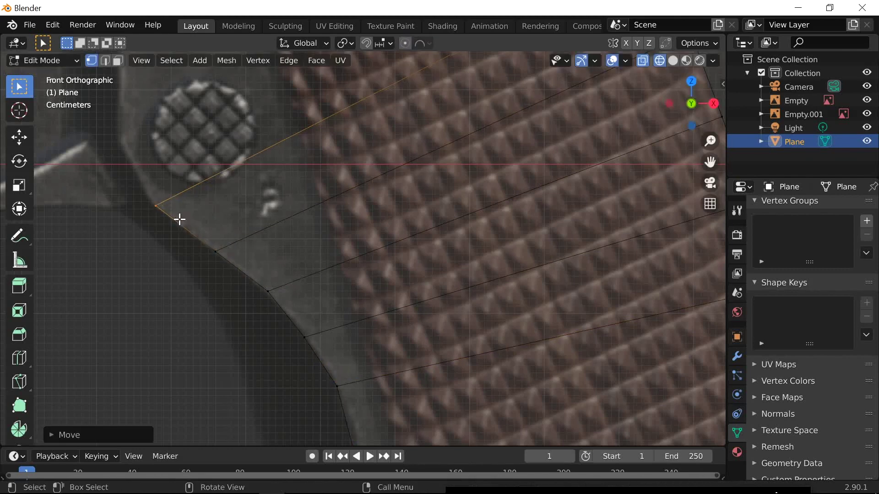
Extrude the mesh's top edge up past the upper grip screw, with its front end along the frame behind the trigger guard opening
{"action": "scroll", "coordinate": [293, 281], "scroll_direction": "down", "scroll_amount": 2}
{"action": "middle_click_drag", "start_coordinate": [294, 281], "coordinate": [290, 359], "text": "shift"}
{"action": "scroll", "coordinate": [290, 359], "scroll_direction": "up", "scroll_amount": 1}
{"action": "middle_click_drag", "start_coordinate": [279, 314], "coordinate": [288, 354], "text": "shift"}
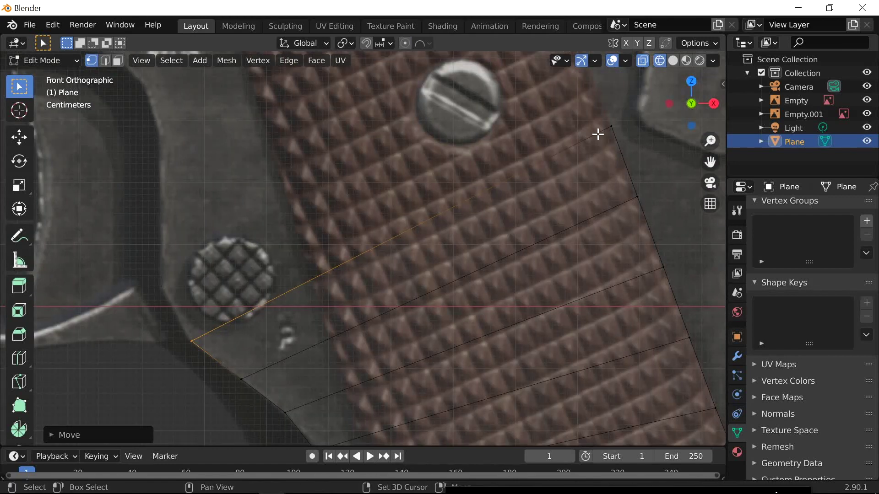
{"action": "left_click", "coordinate": [611, 126], "text": "shift"}
{"action": "scroll", "coordinate": [493, 218], "scroll_direction": "down", "scroll_amount": 1}
{"action": "middle_click_drag", "start_coordinate": [495, 232], "coordinate": [502, 251], "text": "shift"}
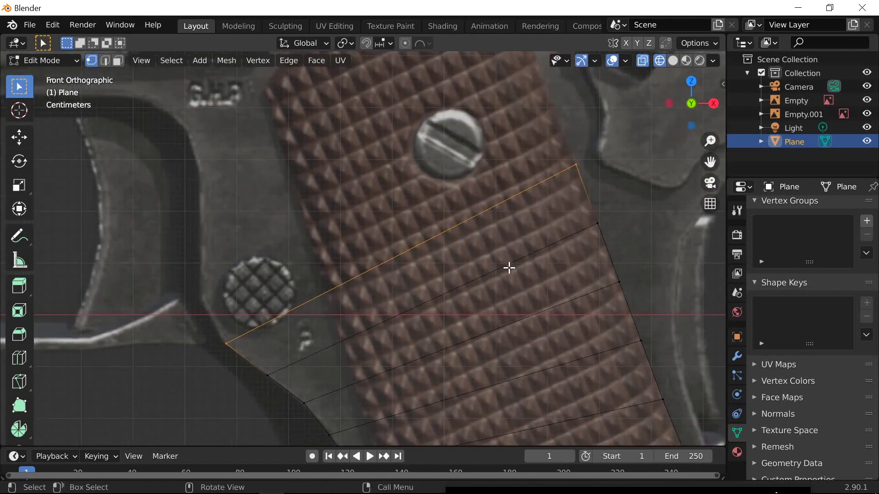
{"action": "key", "text": "ctrl+e"}
{"action": "key", "text": "Escape"}
{"action": "key", "text": "e"}
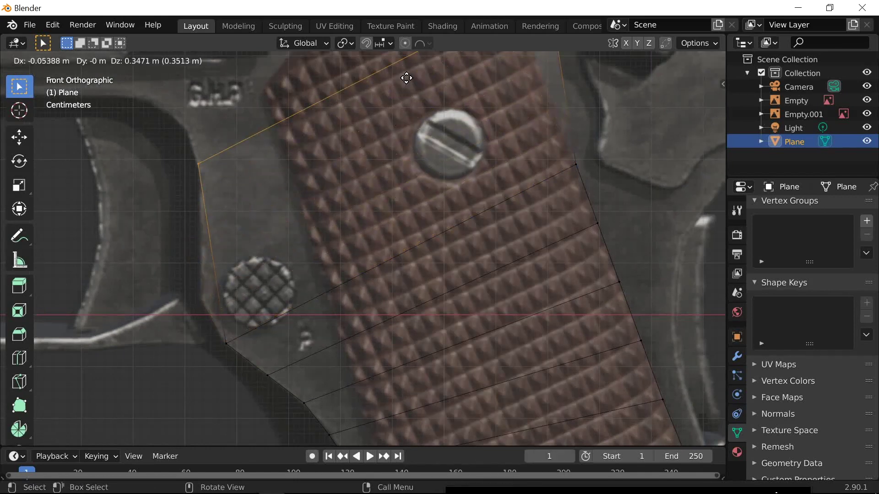
{"action": "left_click", "coordinate": [403, 61]}
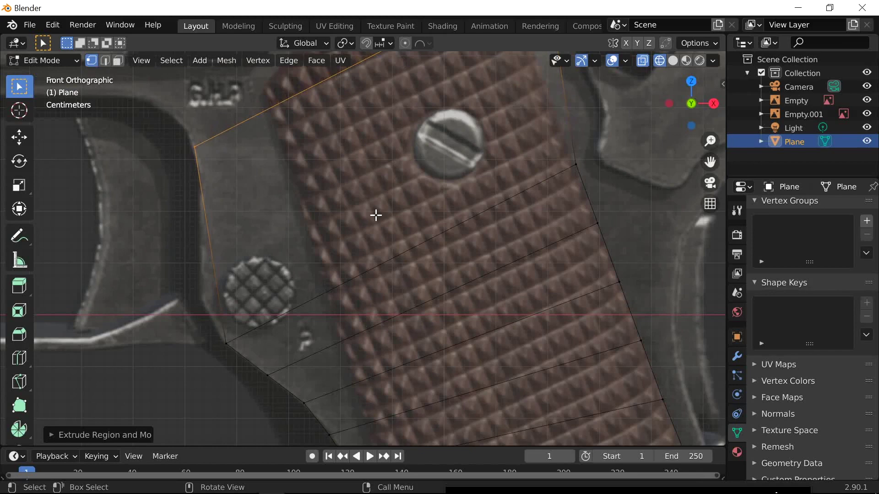
Add three evenly spaced loop cuts across the extruded face around the upper grip screw
{"action": "scroll", "coordinate": [364, 215], "scroll_direction": "down", "scroll_amount": 1}
{"action": "middle_click_drag", "start_coordinate": [351, 216], "coordinate": [364, 258], "text": "shift"}
{"action": "key", "text": "ctrl+r"}
{"action": "scroll", "coordinate": [249, 260], "scroll_direction": "up", "scroll_amount": 2}
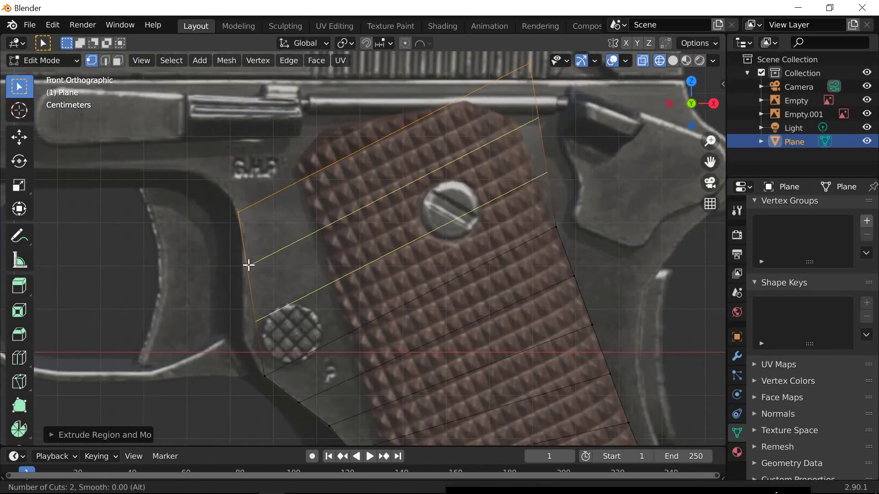
{"action": "left_click", "coordinate": [249, 265]}
{"action": "left_click", "coordinate": [262, 292]}
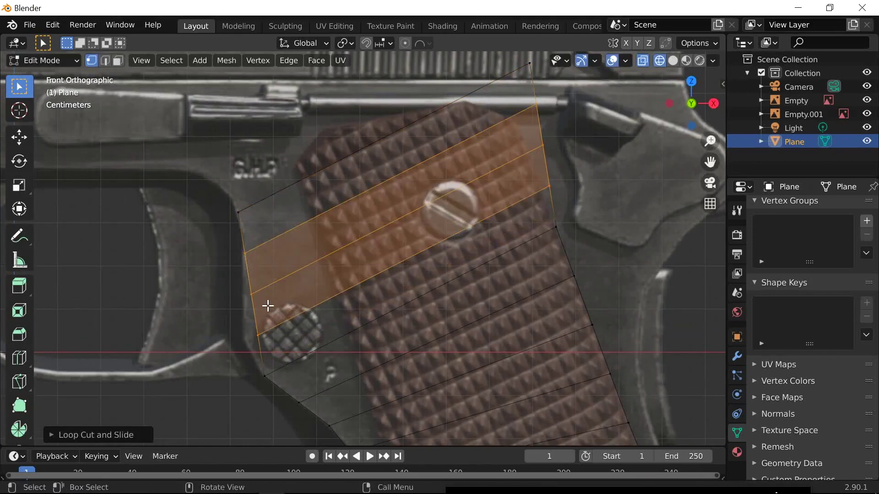
Enable proportional editing and move the middle cut's front vertex down along the frame edge to beside the magazine release
{"action": "scroll", "coordinate": [283, 316], "scroll_direction": "up", "scroll_amount": 1}
{"action": "scroll", "coordinate": [303, 322], "scroll_direction": "down", "scroll_amount": 1}
{"action": "middle_click_drag", "start_coordinate": [313, 318], "coordinate": [336, 309], "text": "shift"}
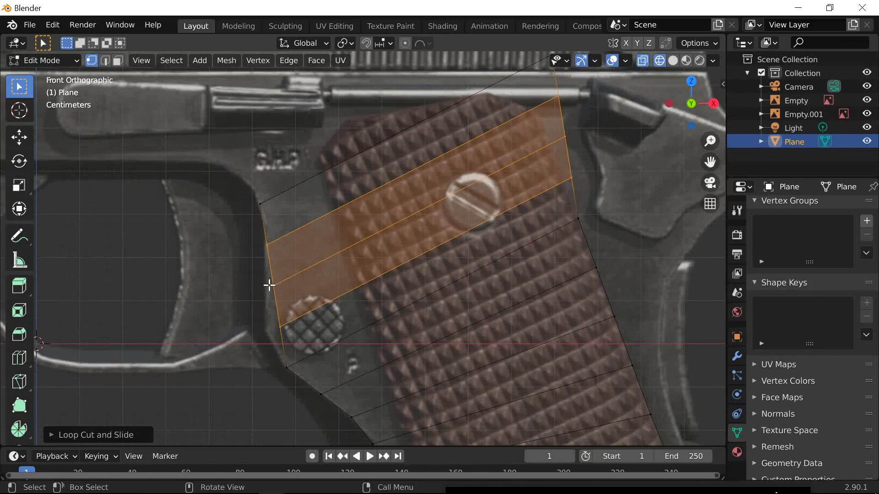
{"action": "left_click", "coordinate": [270, 286]}
{"action": "key", "text": "g"}
{"action": "key", "text": "Escape"}
{"action": "key", "text": "o"}
{"action": "key", "text": "g"}
{"action": "left_click", "coordinate": [356, 296]}
Fine-tune the two front vertices beside the magazine release so they follow the frame outline behind the trigger guard opening
{"action": "scroll", "coordinate": [343, 282], "scroll_direction": "up", "scroll_amount": 2}
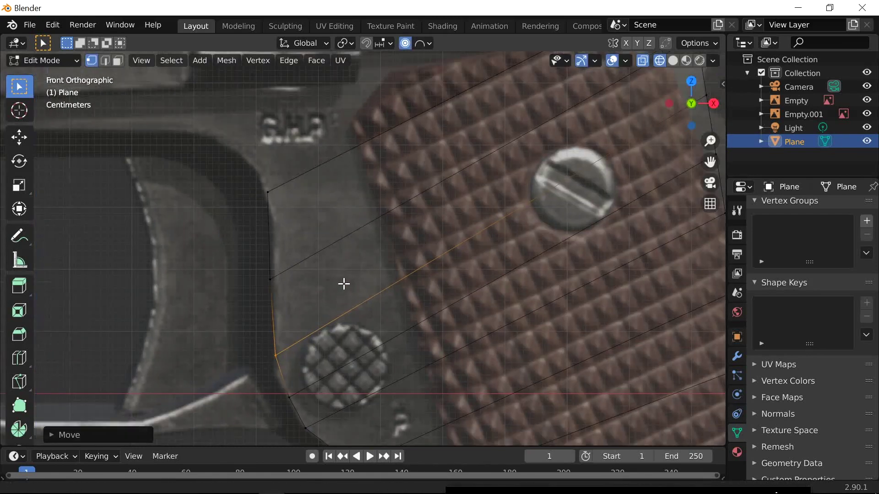
{"action": "scroll", "coordinate": [302, 293], "scroll_direction": "up", "scroll_amount": 1}
{"action": "middle_click_drag", "start_coordinate": [245, 353], "coordinate": [255, 288], "text": "shift"}
{"action": "left_click", "coordinate": [269, 311]}
{"action": "key", "text": "g"}
{"action": "left_click", "coordinate": [292, 361]}
{"action": "key", "text": "g"}
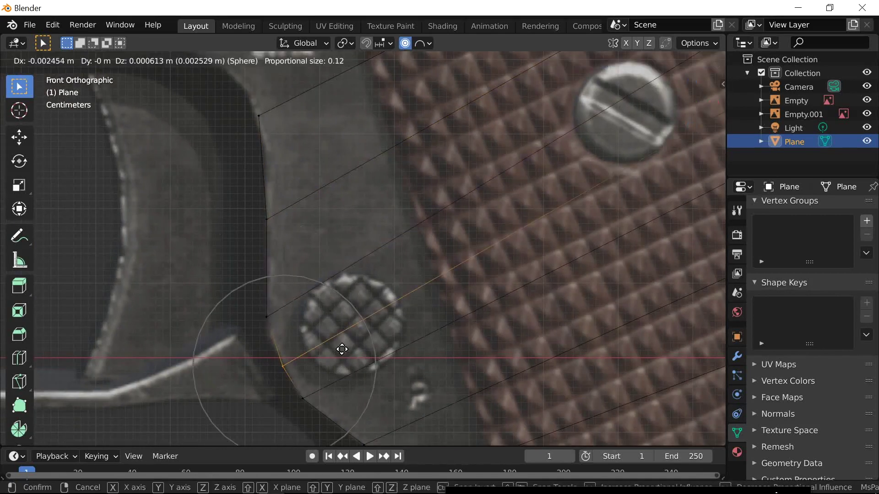
{"action": "left_click", "coordinate": [342, 353]}
{"action": "left_click", "coordinate": [270, 316]}
{"action": "key", "text": "g"}
{"action": "left_click", "coordinate": [280, 324]}
Switch to edge selection and extrude the mesh's top edge diagonally up and forward over the trigger guard opening's upper rear corner
{"action": "scroll", "coordinate": [316, 322], "scroll_direction": "down", "scroll_amount": 1}
{"action": "middle_click_drag", "start_coordinate": [391, 334], "coordinate": [376, 405], "text": "shift"}
{"action": "middle_click_drag", "start_coordinate": [294, 311], "coordinate": [306, 335], "text": "shift"}
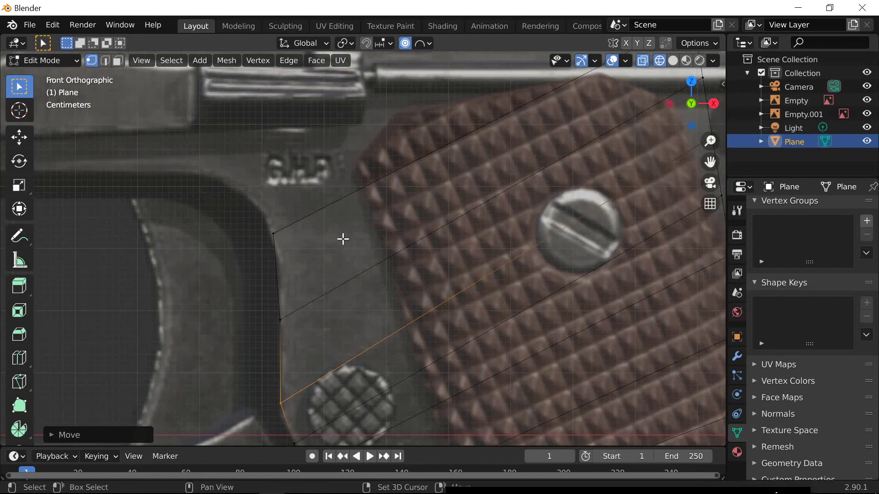
{"action": "scroll", "coordinate": [342, 247], "scroll_direction": "up", "scroll_amount": 6, "text": "shift"}
{"action": "scroll", "coordinate": [348, 298], "scroll_direction": "down", "scroll_amount": 1}
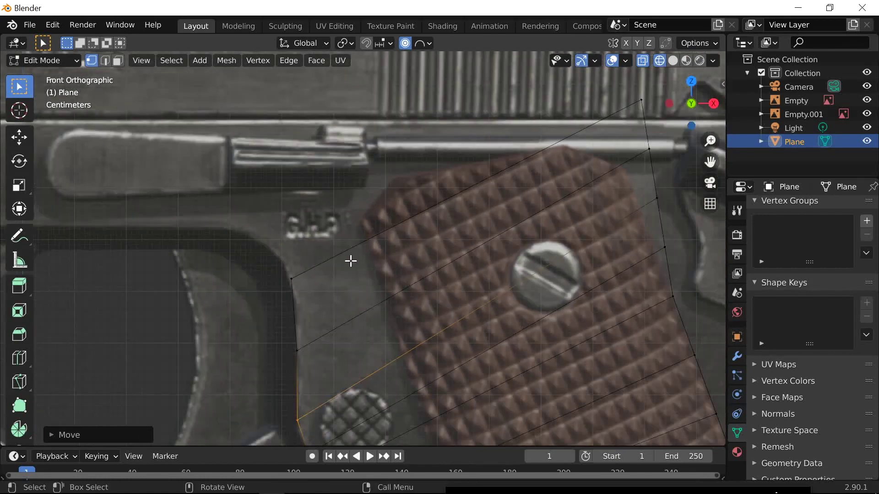
{"action": "scroll", "coordinate": [362, 274], "scroll_direction": "down", "scroll_amount": 1}
{"action": "middle_click_drag", "start_coordinate": [362, 290], "coordinate": [370, 308], "text": "shift"}
{"action": "scroll", "coordinate": [377, 308], "scroll_direction": "up", "scroll_amount": 1}
{"action": "middle_click_drag", "start_coordinate": [442, 286], "coordinate": [393, 311], "text": "shift"}
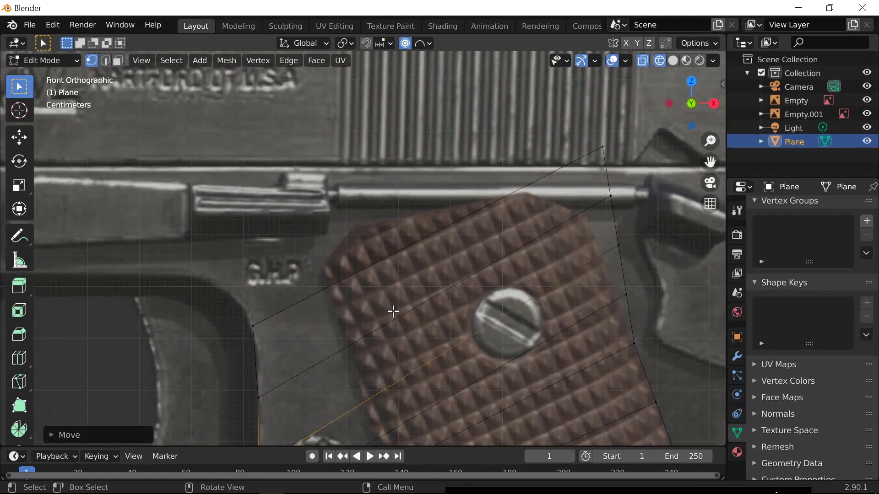
{"action": "key", "text": "2"}
{"action": "left_click", "coordinate": [370, 283]}
{"action": "key", "text": "e"}
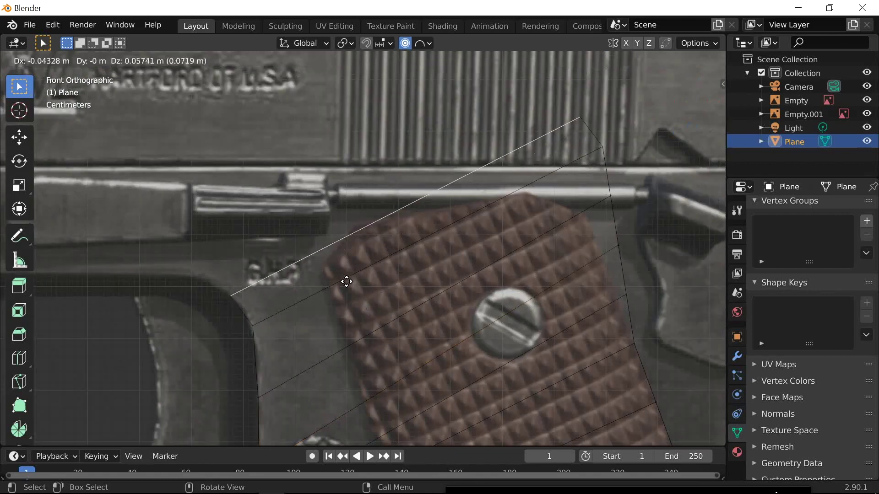
{"action": "left_click", "coordinate": [318, 261]}
Return to vertex selection and add two evenly spaced loop cuts across the narrow top face, without sliding them
{"action": "key", "text": "ctrl+e"}
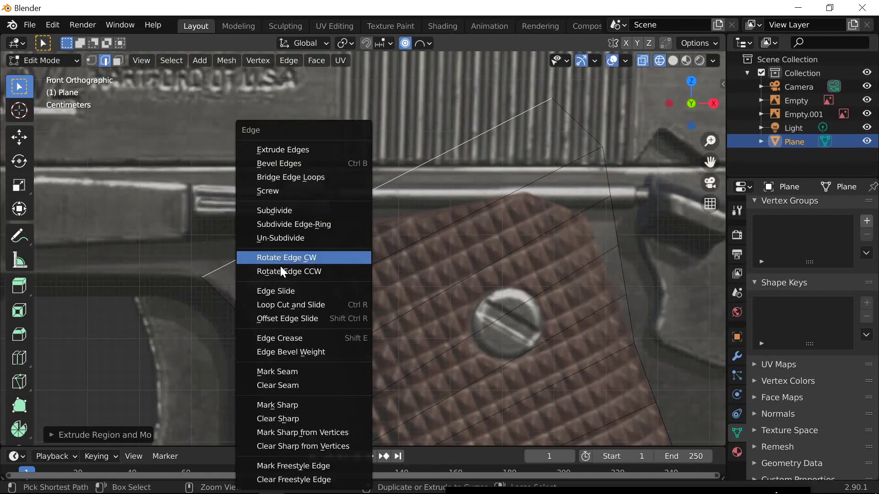
{"action": "left_click", "coordinate": [250, 271]}
{"action": "key", "text": "1"}
{"action": "key", "text": "ctrl+r"}
{"action": "scroll", "coordinate": [226, 298], "scroll_direction": "up", "scroll_amount": 1}
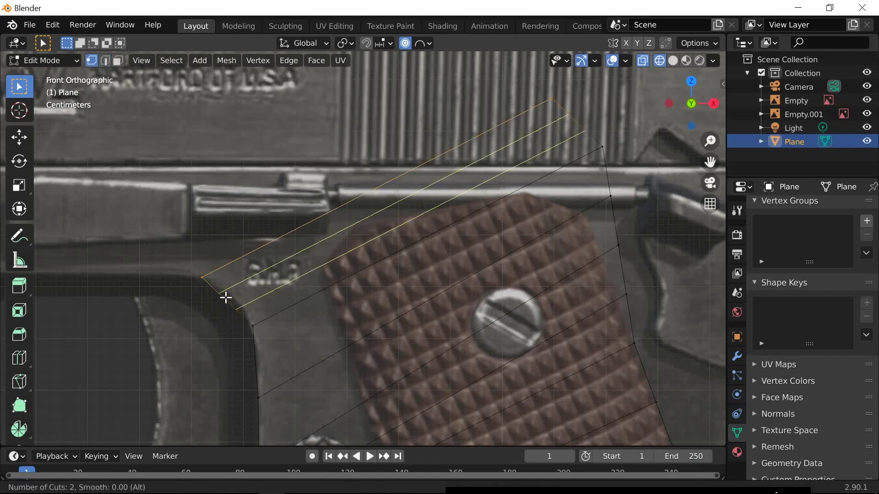
{"action": "left_click", "coordinate": [226, 298]}
{"action": "right_click", "coordinate": [225, 298]}
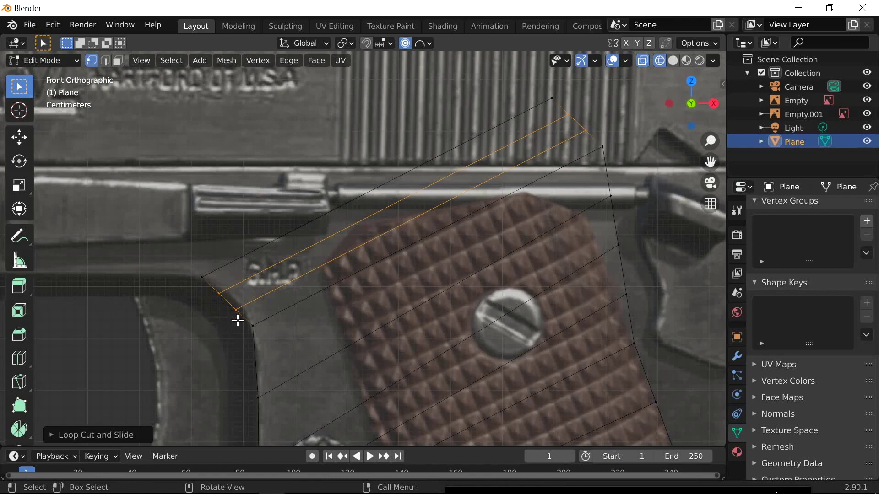
{"action": "scroll", "coordinate": [238, 321], "scroll_direction": "up", "scroll_amount": 3}
{"action": "key", "text": "space"}
{"action": "key", "text": "alt+a"}
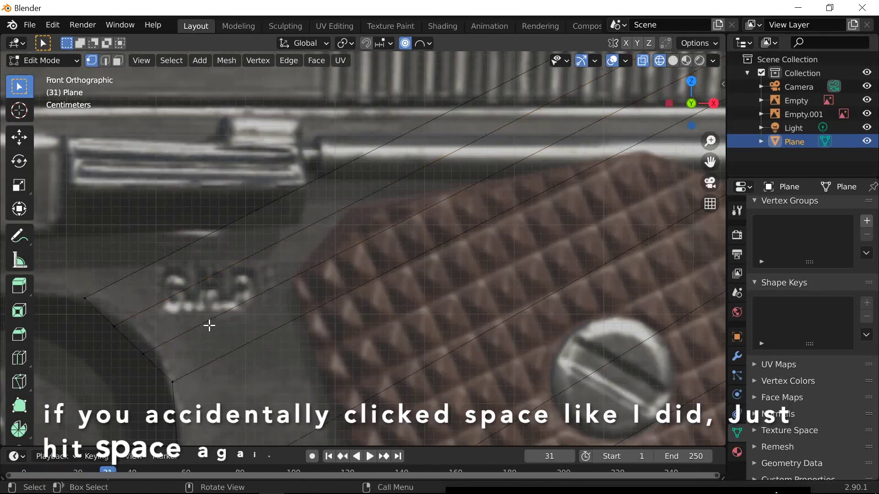
{"action": "key", "text": "shift+Left"}
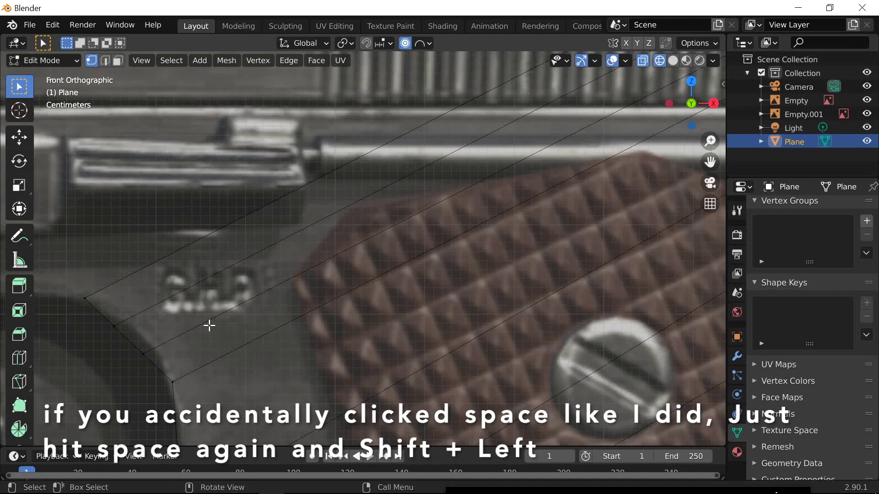
Move the upper cut's front vertex and the top front vertex onto the trigger guard opening's curve with a proportional size of 0.06
{"action": "left_click_drag", "start_coordinate": [105, 322], "coordinate": [140, 339]}
{"action": "key", "text": "g"}
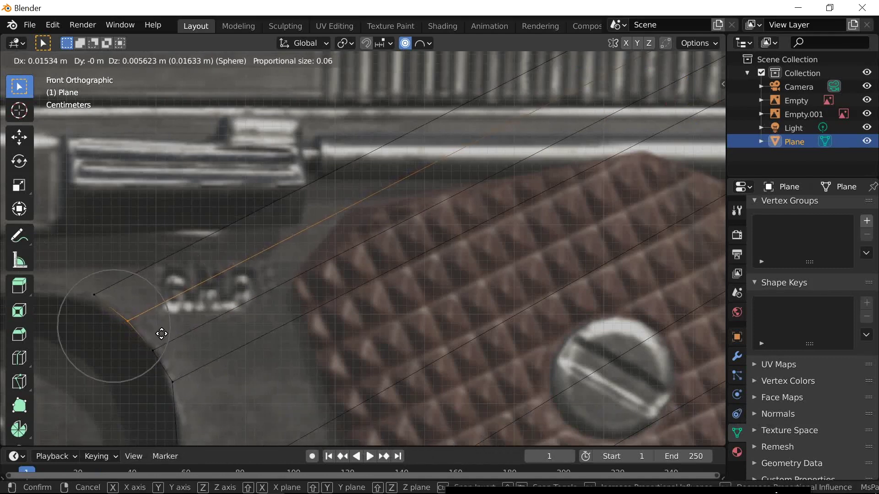
{"action": "left_click", "coordinate": [162, 333]}
{"action": "left_click", "coordinate": [93, 295]}
{"action": "key", "text": "g"}
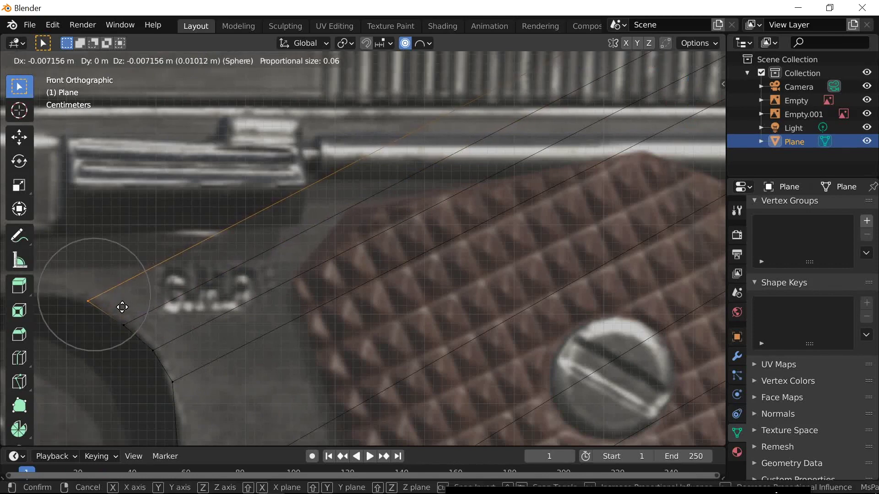
{"action": "left_click", "coordinate": [123, 307]}
Examine the grip mesh's upper rear vertices and the frame outline ahead of them against the reference image
{"action": "scroll", "coordinate": [337, 330], "scroll_direction": "down", "scroll_amount": 6}
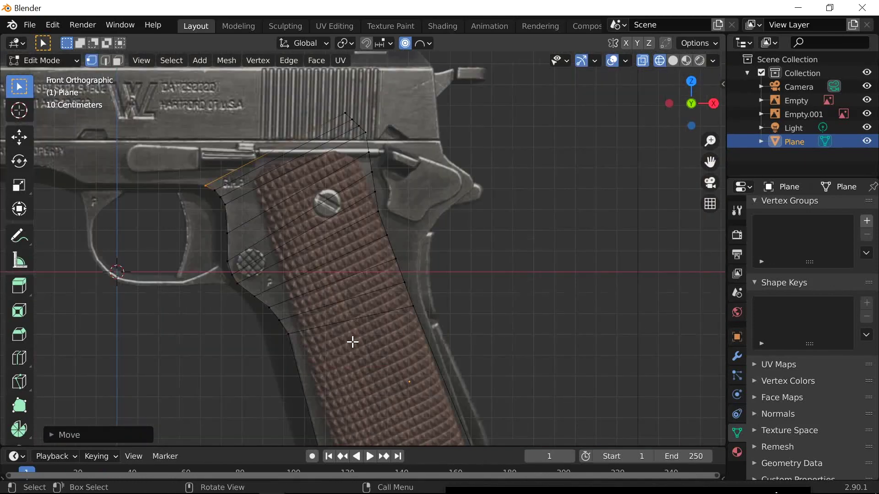
{"action": "middle_click_drag", "start_coordinate": [223, 320], "coordinate": [219, 300], "text": "shift"}
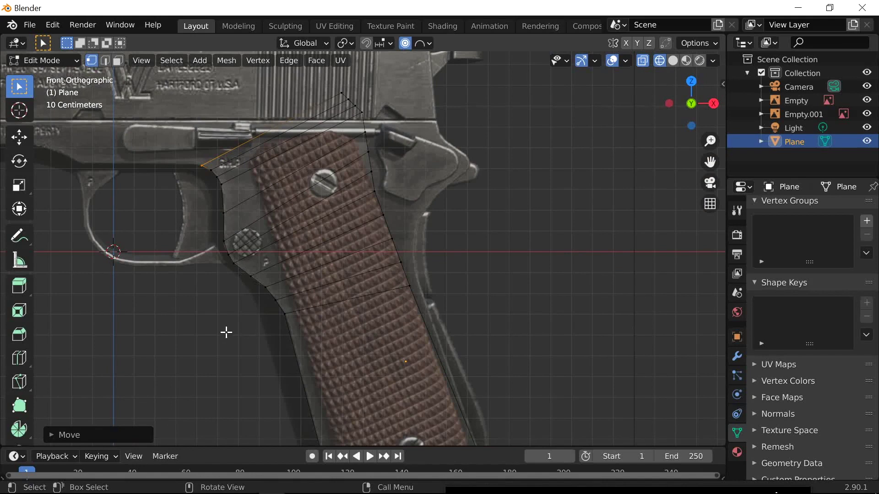
{"action": "scroll", "coordinate": [224, 337], "scroll_direction": "down", "scroll_amount": 4}
{"action": "scroll", "coordinate": [308, 256], "scroll_direction": "up", "scroll_amount": 1}
{"action": "left_click_drag", "start_coordinate": [352, 146], "coordinate": [448, 265]}
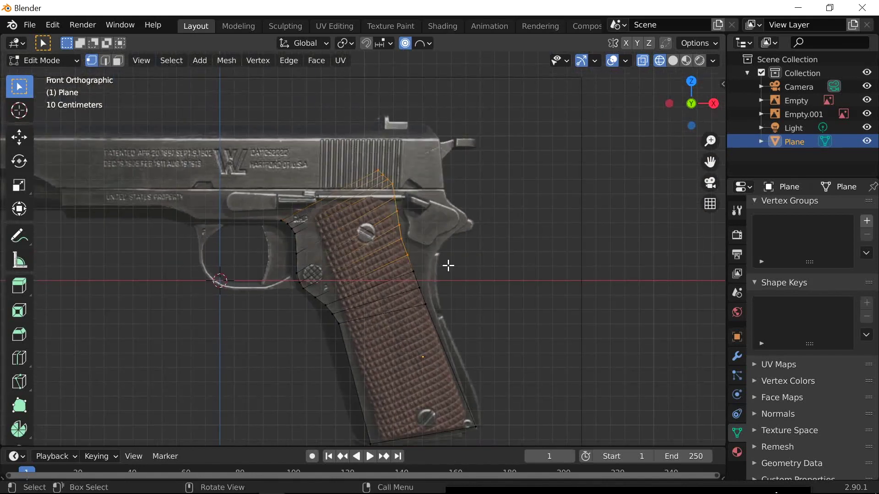
{"action": "scroll", "coordinate": [415, 363], "scroll_direction": "up", "scroll_amount": 1}
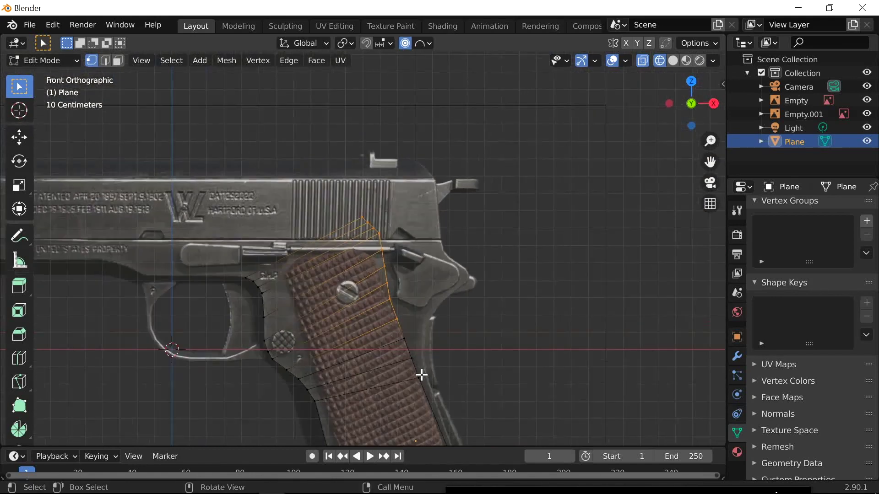
{"action": "scroll", "coordinate": [360, 302], "scroll_direction": "up", "scroll_amount": 2}
{"action": "middle_click_drag", "start_coordinate": [360, 302], "coordinate": [357, 294], "text": "shift"}
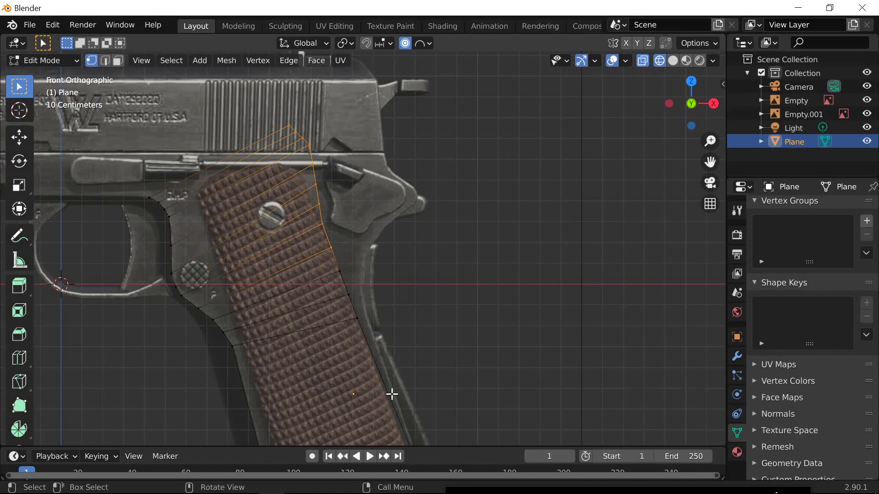
{"action": "middle_click_drag", "start_coordinate": [350, 296], "coordinate": [419, 363], "text": "shift"}
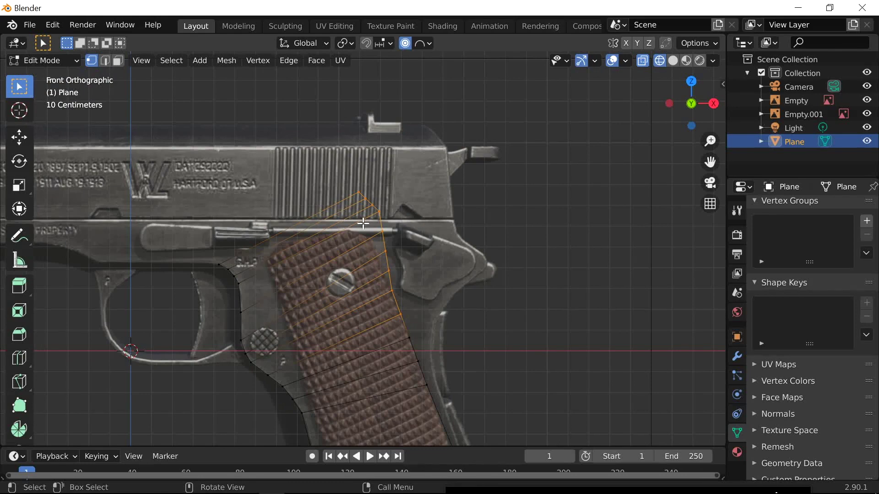
{"action": "middle_click_drag", "start_coordinate": [311, 313], "coordinate": [509, 309], "text": "shift"}
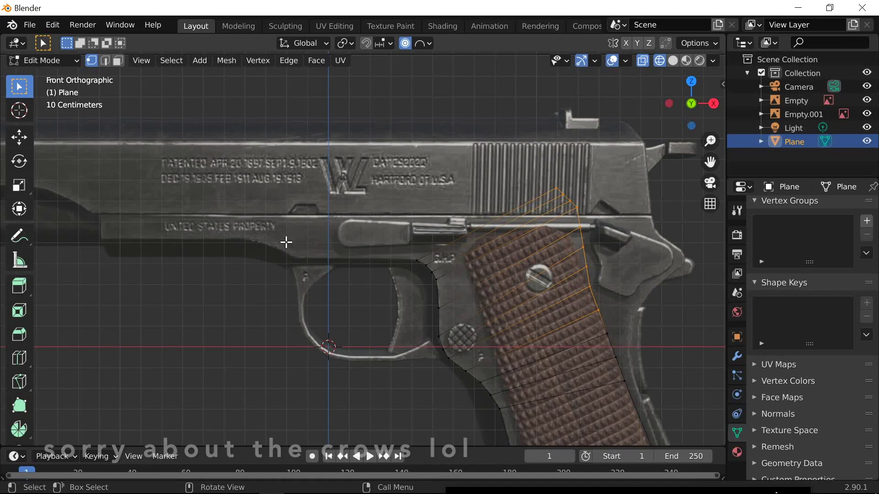
Move the mesh's topmost rear vertex forward to the slide's lower line above the slide stop, with a proportional size of 0.04
{"action": "scroll", "coordinate": [527, 286], "scroll_direction": "up", "scroll_amount": 2}
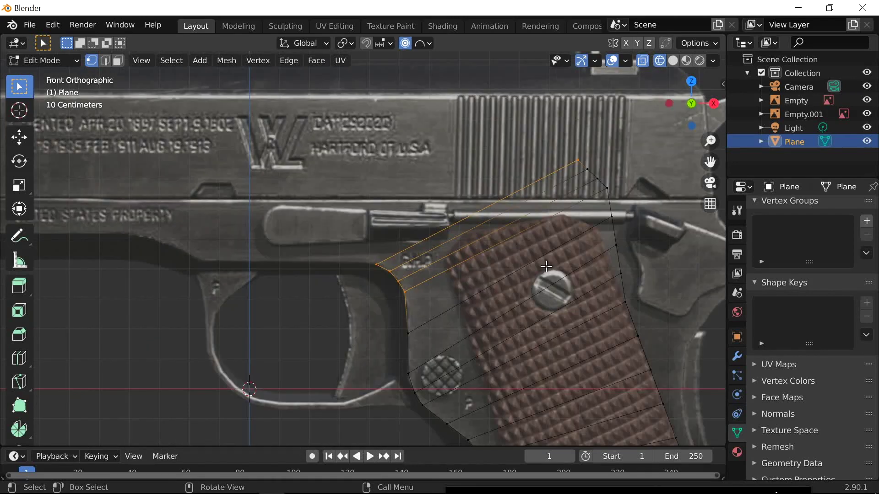
{"action": "left_click", "coordinate": [578, 159]}
{"action": "key", "text": "g"}
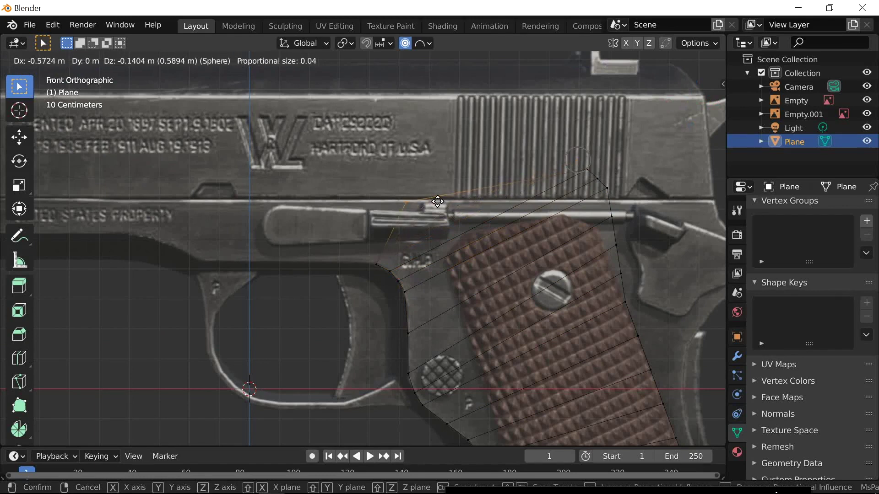
{"action": "left_click", "coordinate": [563, 196]}
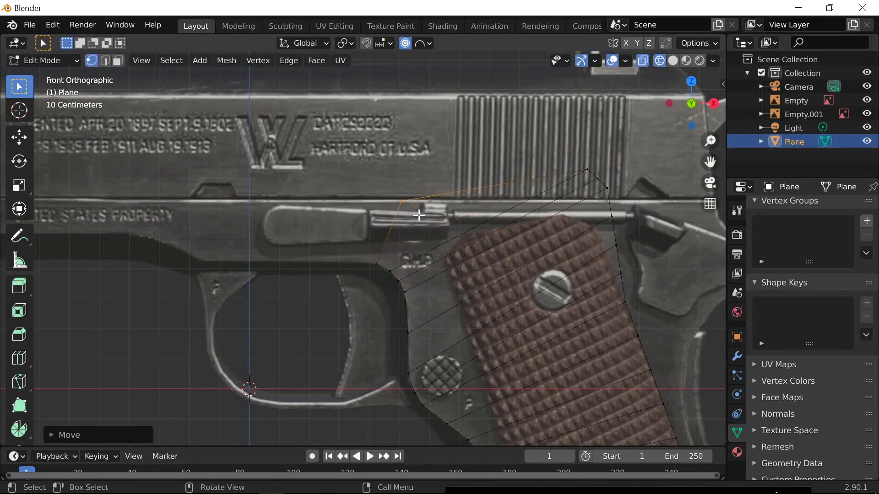
Extrude the edge between the moved vertex and the trigger guard corner vertex forward about 0.6 m, past the slide stop
{"action": "scroll", "coordinate": [447, 228], "scroll_direction": "down", "scroll_amount": 1}
{"action": "middle_click_drag", "start_coordinate": [448, 235], "coordinate": [522, 256], "text": "shift"}
{"action": "left_click_drag", "start_coordinate": [456, 226], "coordinate": [479, 233]}
{"action": "left_click", "coordinate": [448, 275], "text": "shift"}
{"action": "scroll", "coordinate": [511, 244], "scroll_direction": "up", "scroll_amount": 2}
{"action": "key", "text": "e"}
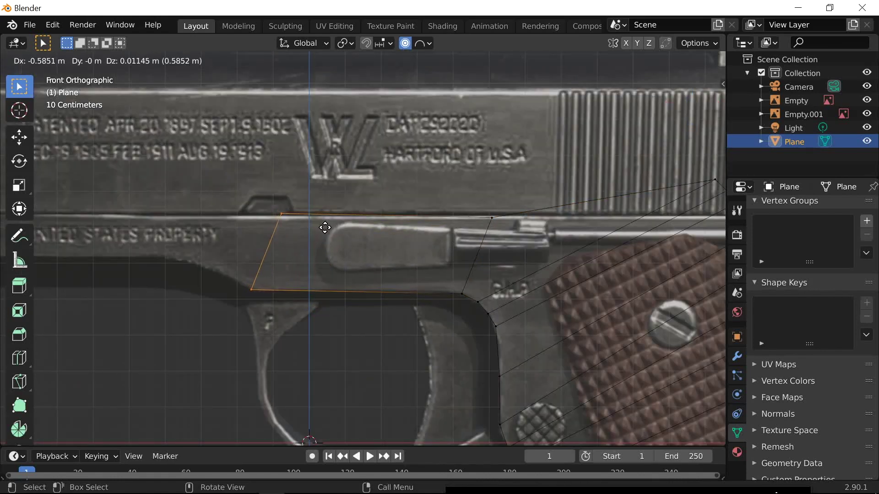
{"action": "scroll", "coordinate": [451, 314], "scroll_direction": "up", "scroll_amount": 2}
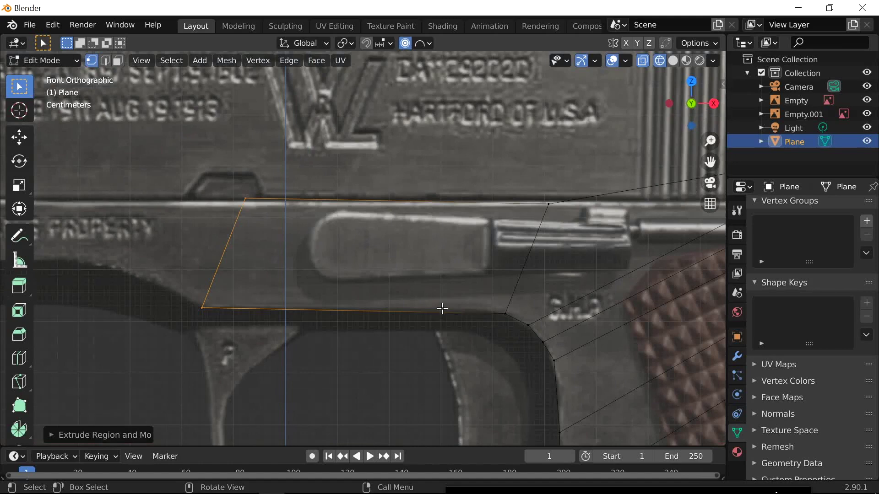
Fine-tune the extrusion's upper front vertex and the trigger guard opening's corner vertex to follow the frame outline
{"action": "left_click", "coordinate": [273, 213]}
{"action": "key", "text": "g"}
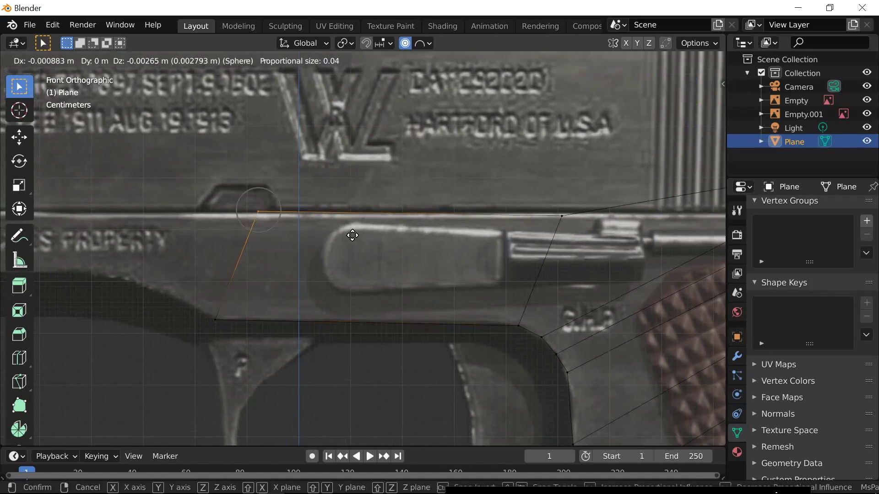
{"action": "left_click", "coordinate": [351, 235]}
{"action": "left_click", "coordinate": [519, 326]}
{"action": "key", "text": "g"}
{"action": "left_click", "coordinate": [525, 334]}
Select both vertices of the front edge above the trigger guard and extrude them forward about 0.31 m
{"action": "scroll", "coordinate": [325, 316], "scroll_direction": "down", "scroll_amount": 1}
{"action": "middle_click_drag", "start_coordinate": [325, 316], "coordinate": [481, 334], "text": "shift"}
{"action": "left_click", "coordinate": [424, 222]}
{"action": "key", "text": "b"}
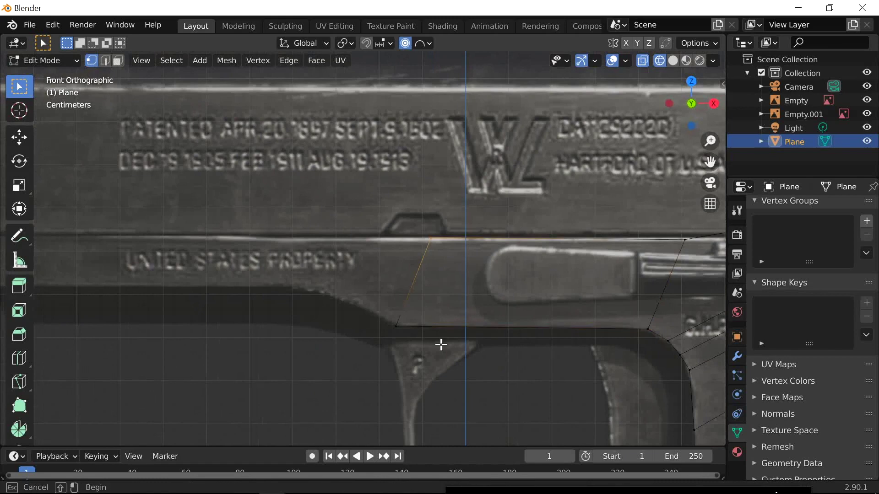
{"action": "left_click_drag", "start_coordinate": [439, 344], "coordinate": [380, 311]}
{"action": "scroll", "coordinate": [447, 335], "scroll_direction": "down", "scroll_amount": 1}
{"action": "middle_click_drag", "start_coordinate": [438, 316], "coordinate": [514, 336], "text": "shift"}
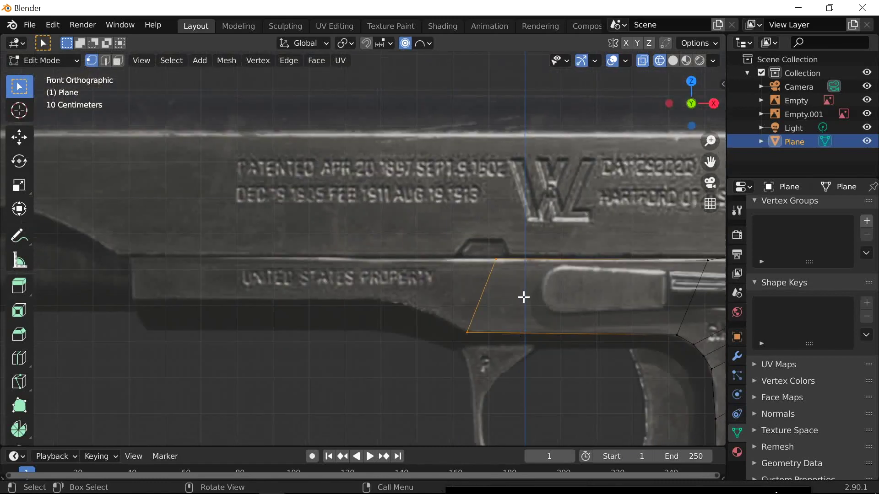
{"action": "key", "text": "e"}
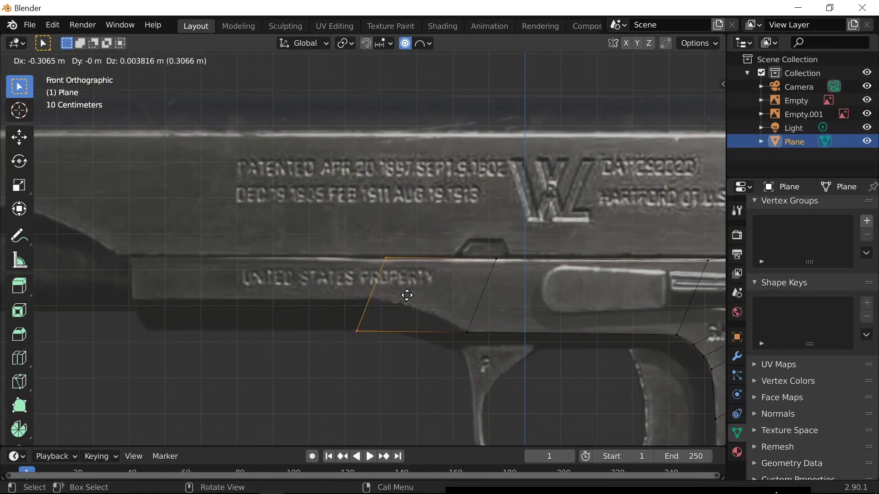
{"action": "left_click", "coordinate": [406, 296]}
Move the new lower front vertex up onto the frame's underside, where the slope meets the straight dust cover
{"action": "scroll", "coordinate": [412, 323], "scroll_direction": "up", "scroll_amount": 2}
{"action": "middle_click_drag", "start_coordinate": [419, 363], "coordinate": [414, 310], "text": "shift"}
{"action": "left_click", "coordinate": [347, 315]}
{"action": "key", "text": "g"}
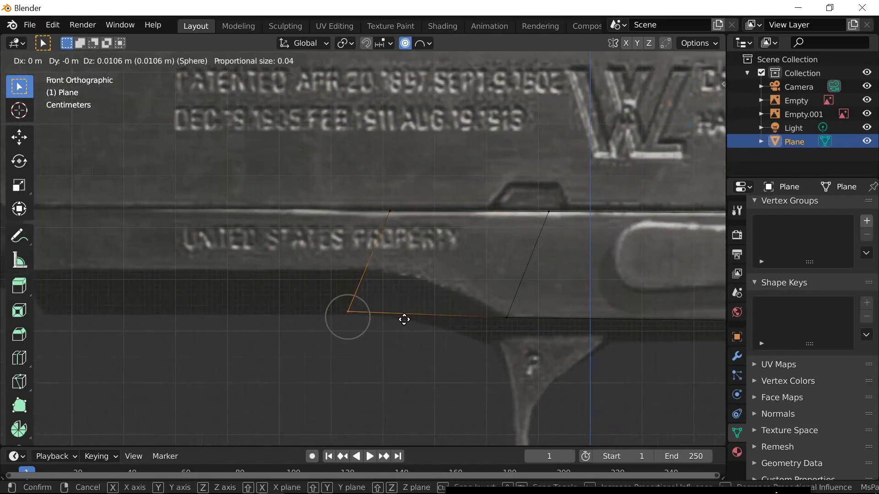
{"action": "left_click", "coordinate": [433, 291]}
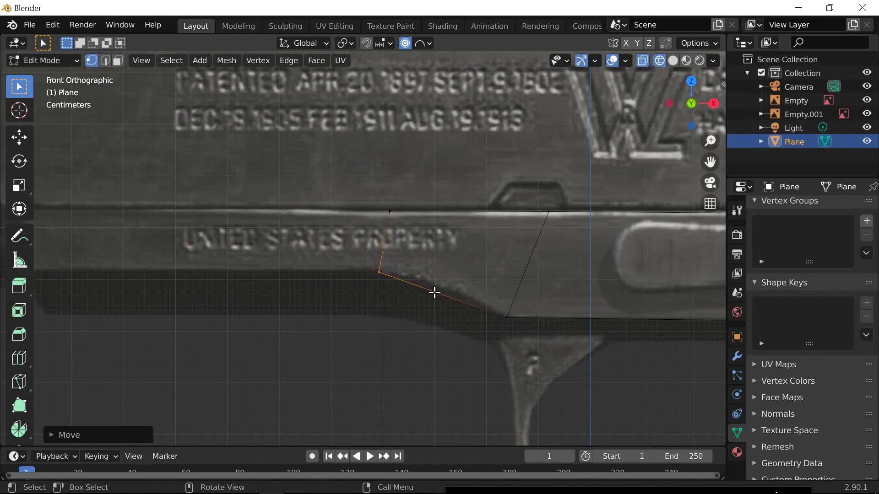
Add three evenly spaced loop cuts across the sloped front face and return to vertex selection
{"action": "key", "text": "ctrl+r"}
{"action": "scroll", "coordinate": [457, 235], "scroll_direction": "up", "scroll_amount": 1}
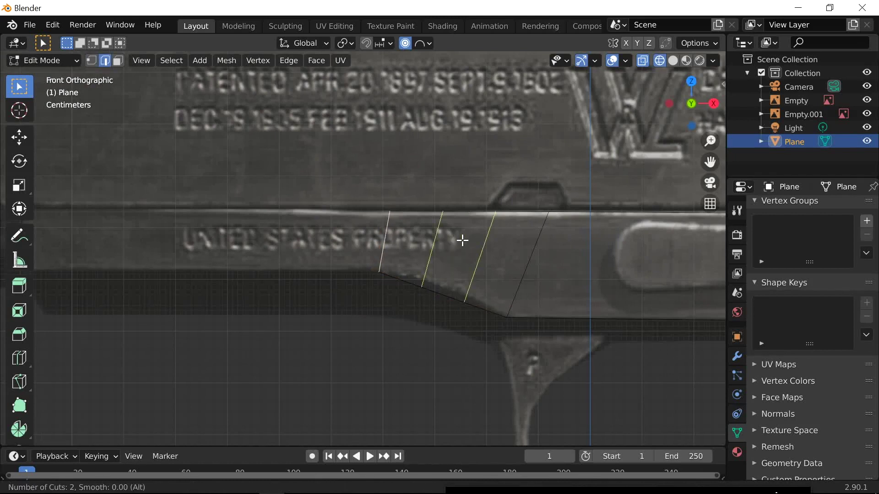
{"action": "left_click", "coordinate": [462, 241]}
{"action": "left_click", "coordinate": [451, 289]}
{"action": "key", "text": "1"}
Raise the cuts' lower vertices onto the frame's curved underside with a proportional size of 0.09
{"action": "left_click", "coordinate": [437, 291]}
{"action": "key", "text": "g"}
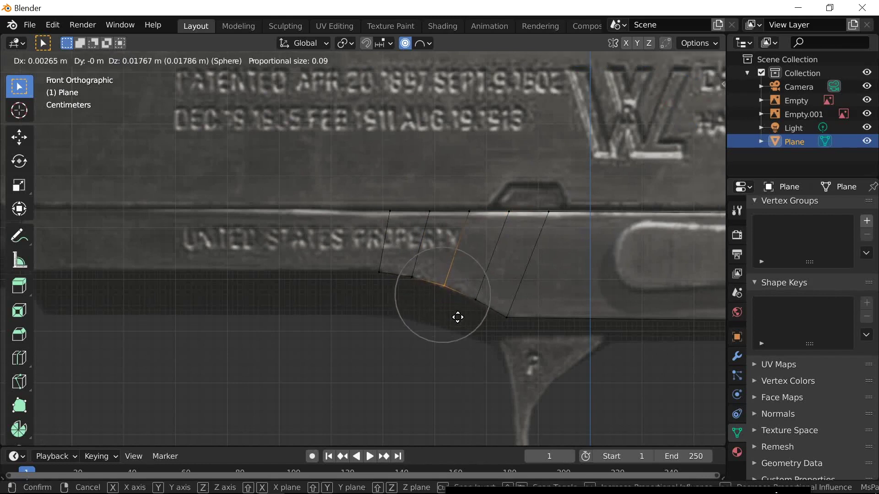
{"action": "left_click", "coordinate": [457, 316]}
Select the two vertices of the mesh's front edge beneath the slide
{"action": "scroll", "coordinate": [457, 316], "scroll_direction": "down", "scroll_amount": 2}
{"action": "middle_click_drag", "start_coordinate": [397, 288], "coordinate": [450, 322], "text": "shift"}
{"action": "left_click", "coordinate": [434, 256]}
{"action": "left_click_drag", "start_coordinate": [411, 285], "coordinate": [444, 309], "text": "shift"}
{"action": "key", "text": "e"}
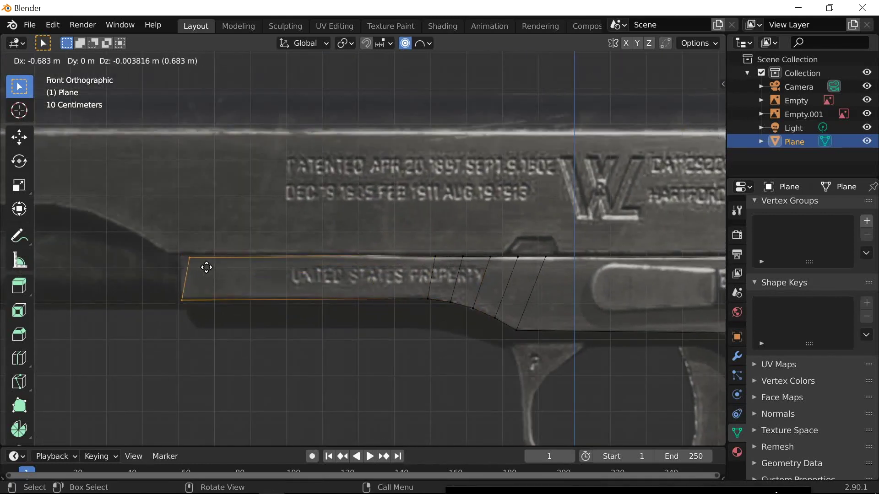
{"action": "key", "text": "x"}
{"action": "right_click", "coordinate": [208, 268]}
Extrude the selected front edge about 0.68 m forward along the X axis to the dust cover's front end
{"action": "middle_click_drag", "start_coordinate": [422, 330], "coordinate": [489, 326], "text": "shift"}
{"action": "key", "text": "e"}
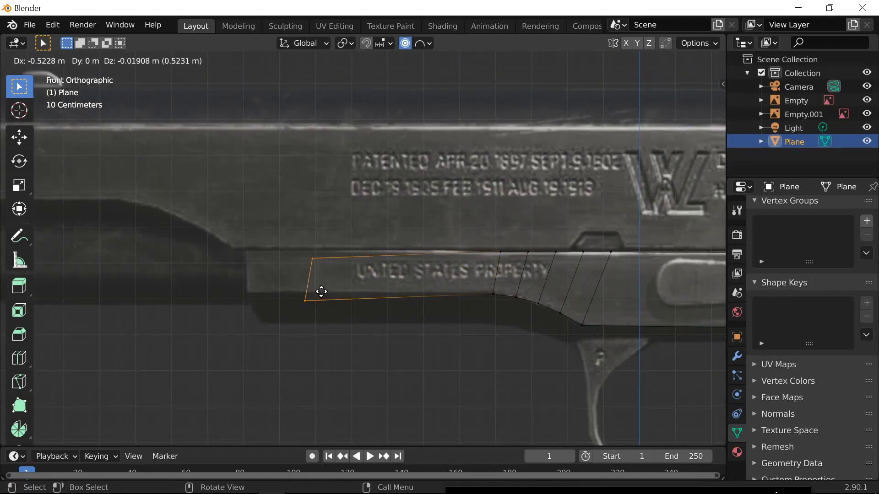
{"action": "key", "text": "x"}
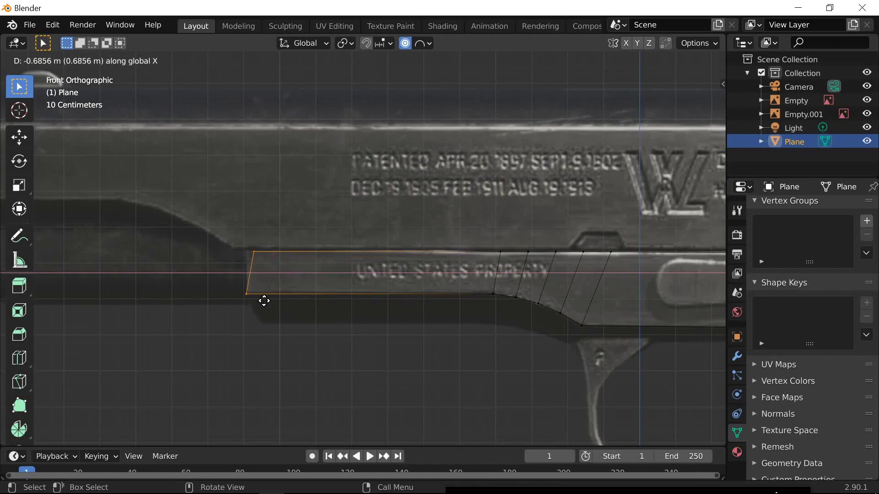
{"action": "left_click", "coordinate": [268, 295]}
Move the upper front vertex forward to square up the dust cover's end, with a proportional size of 0.09
{"action": "scroll", "coordinate": [273, 291], "scroll_direction": "up", "scroll_amount": 3}
{"action": "middle_click_drag", "start_coordinate": [240, 288], "coordinate": [459, 326], "text": "shift"}
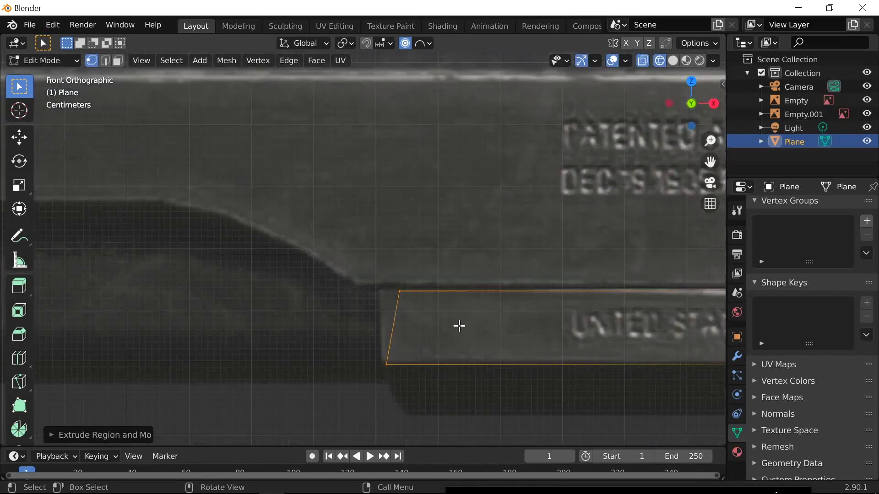
{"action": "scroll", "coordinate": [459, 326], "scroll_direction": "up", "scroll_amount": 1}
{"action": "left_click_drag", "start_coordinate": [389, 291], "coordinate": [441, 311]}
{"action": "key", "text": "g"}
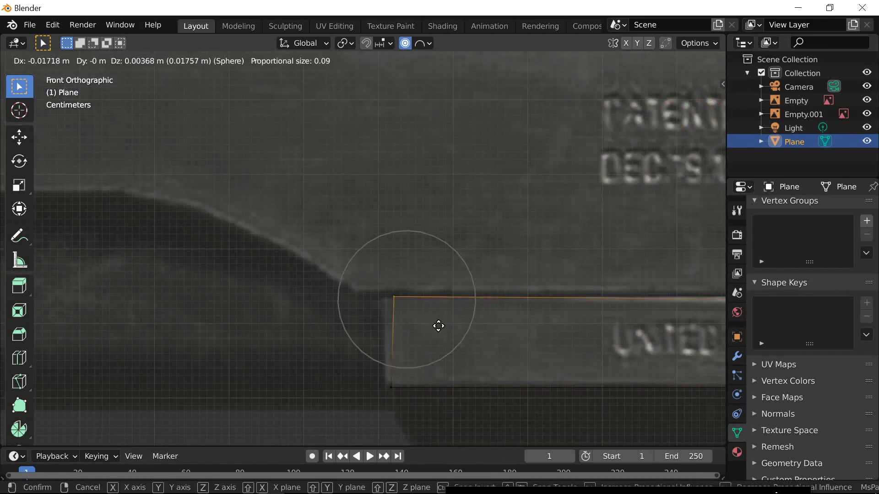
{"action": "left_click", "coordinate": [432, 326]}
Add the lower front vertex to the selection and shift both end vertices onto the dust cover's front edge
{"action": "scroll", "coordinate": [471, 336], "scroll_direction": "down", "scroll_amount": 2}
{"action": "middle_click_drag", "start_coordinate": [620, 345], "coordinate": [380, 320], "text": "shift"}
{"action": "scroll", "coordinate": [391, 321], "scroll_direction": "down", "scroll_amount": 1}
{"action": "middle_click_drag", "start_coordinate": [324, 324], "coordinate": [371, 324], "text": "shift"}
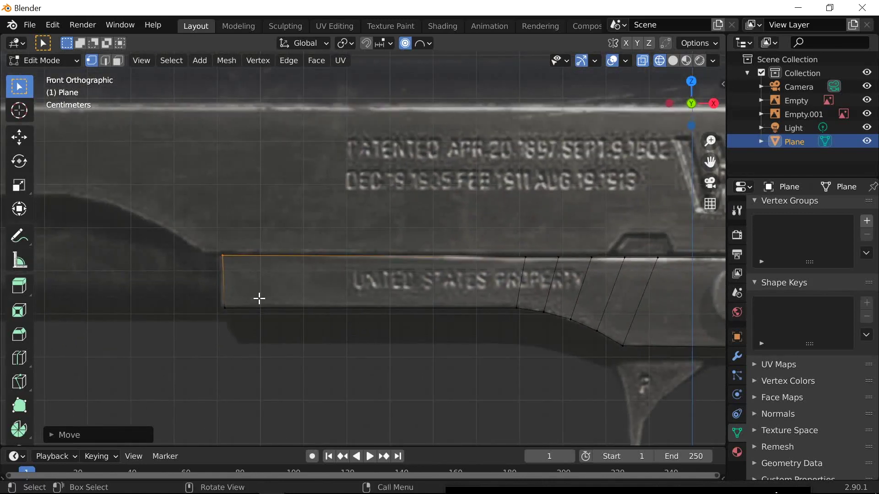
{"action": "scroll", "coordinate": [310, 296], "scroll_direction": "up", "scroll_amount": 4}
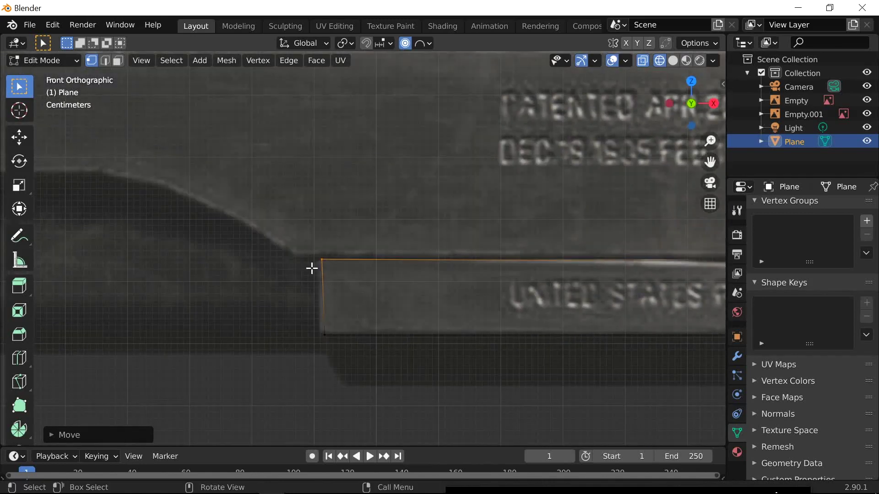
{"action": "left_click_drag", "start_coordinate": [319, 326], "coordinate": [350, 344], "text": "shift"}
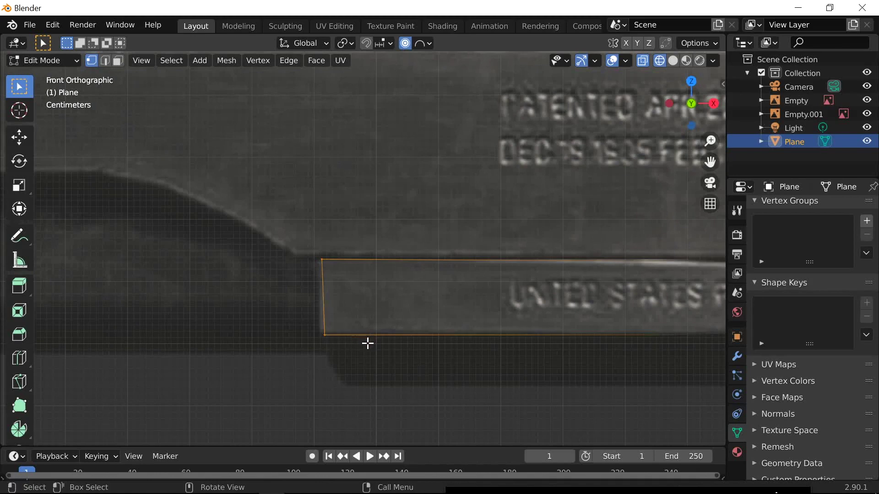
{"action": "key", "text": "g"}
{"action": "left_click", "coordinate": [347, 324]}
Examine the frame mesh against the reference from the dust cover to the grip's rear edge
{"action": "scroll", "coordinate": [353, 328], "scroll_direction": "down", "scroll_amount": 4}
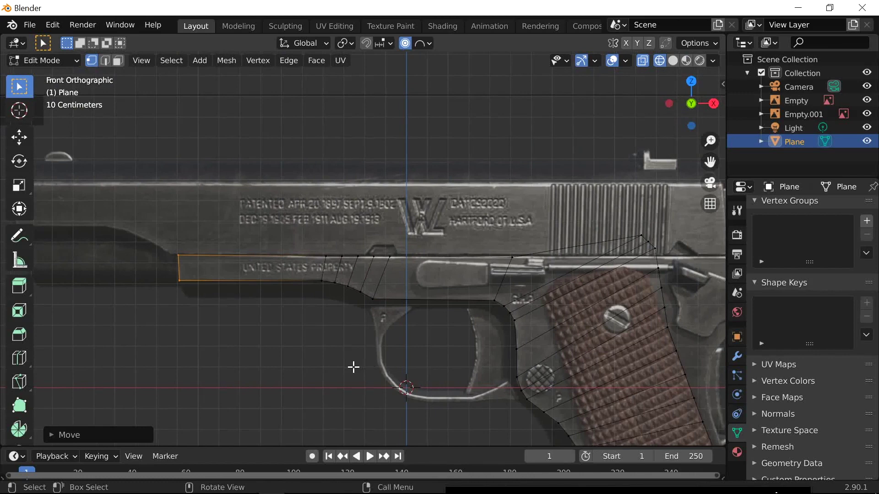
{"action": "scroll", "coordinate": [353, 367], "scroll_direction": "down", "scroll_amount": 1}
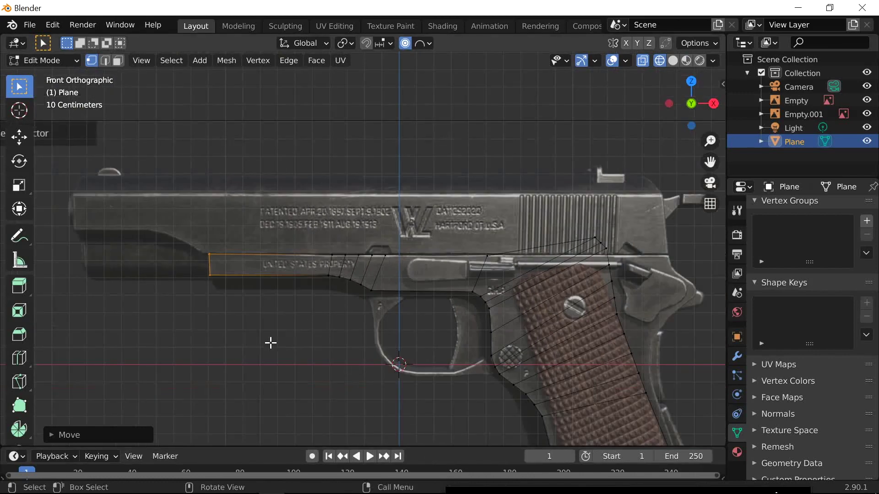
{"action": "scroll", "coordinate": [267, 353], "scroll_direction": "up", "scroll_amount": 2}
{"action": "middle_click_drag", "start_coordinate": [220, 355], "coordinate": [289, 351], "text": "shift"}
{"action": "scroll", "coordinate": [304, 355], "scroll_direction": "down", "scroll_amount": 2}
{"action": "middle_click_drag", "start_coordinate": [470, 364], "coordinate": [241, 316], "text": "shift"}
{"action": "scroll", "coordinate": [271, 349], "scroll_direction": "down", "scroll_amount": 2}
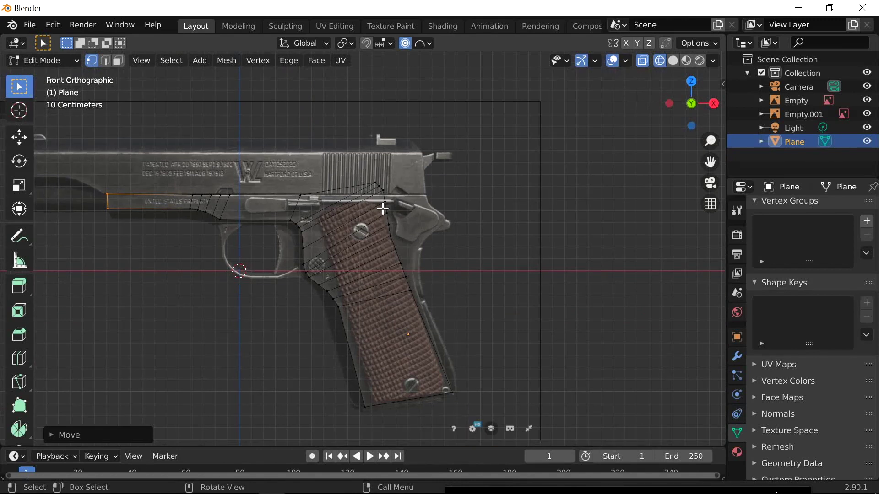
{"action": "scroll", "coordinate": [443, 382], "scroll_direction": "up", "scroll_amount": 3}
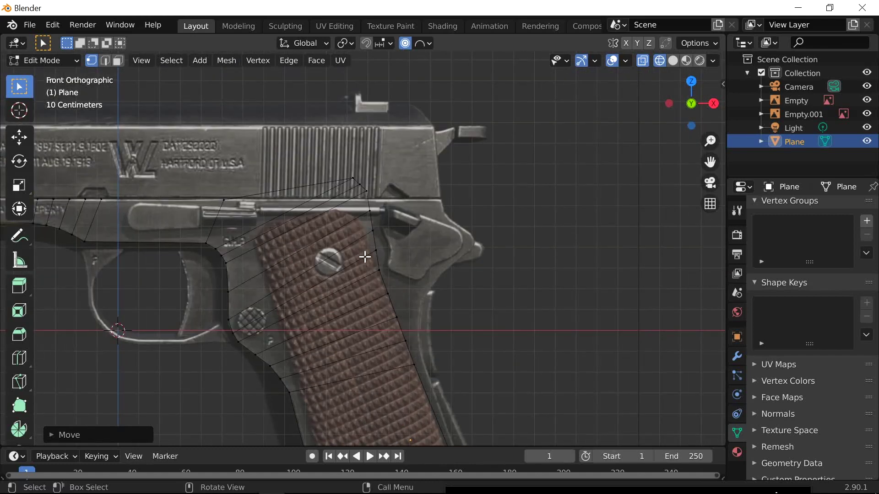
{"action": "left_click_drag", "start_coordinate": [327, 154], "coordinate": [444, 346]}
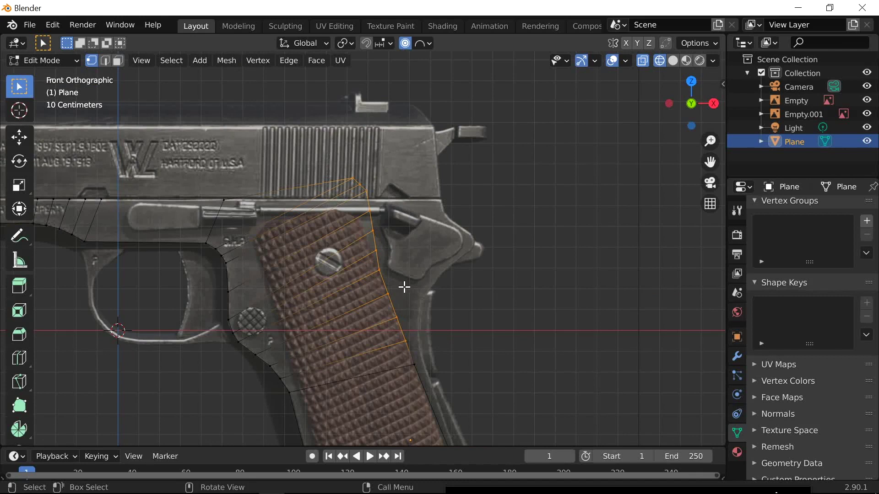
{"action": "key", "text": "g"}
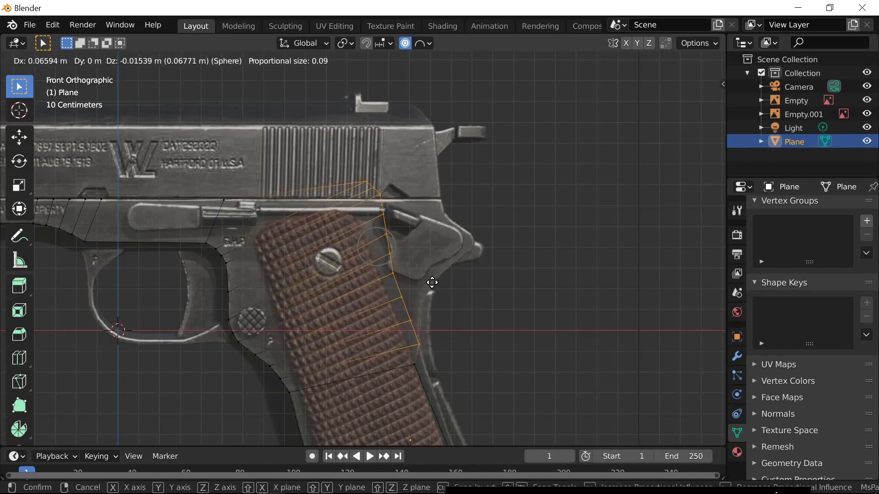
{"action": "right_click", "coordinate": [432, 282]}
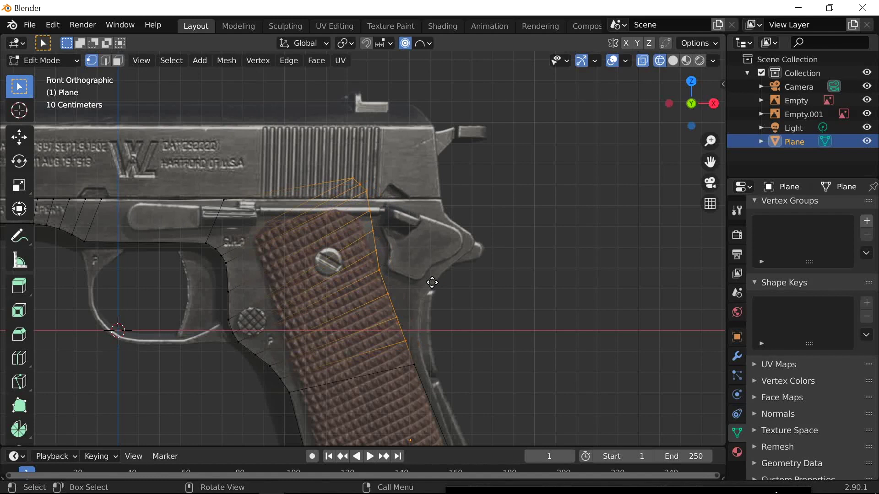
Flatten the selected rear vertices to 0 along the X axis and move them about 0.20 m rearward toward the frame's back edge
{"action": "key", "text": "s"}
{"action": "type", "text": "x0"}
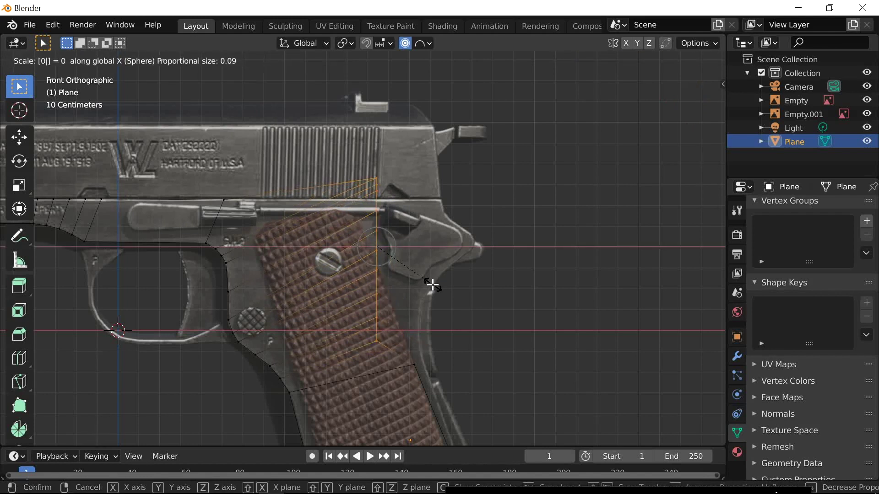
{"action": "key", "text": "Return"}
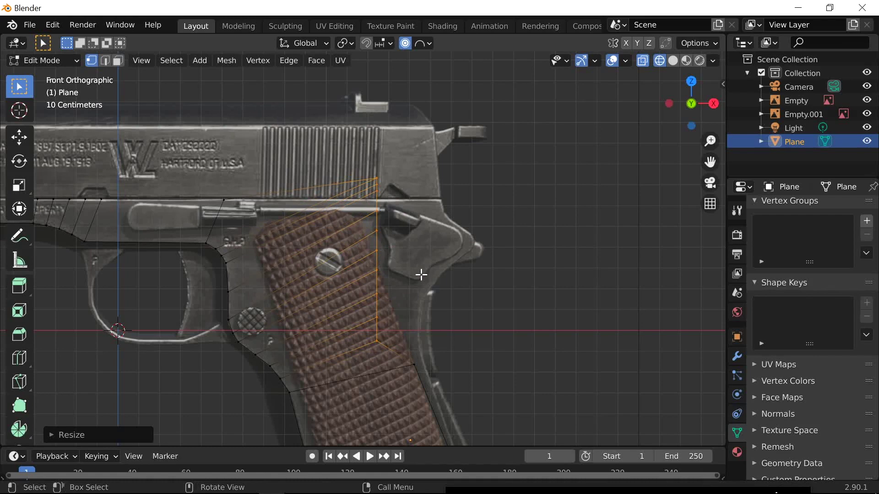
{"action": "key", "text": "g"}
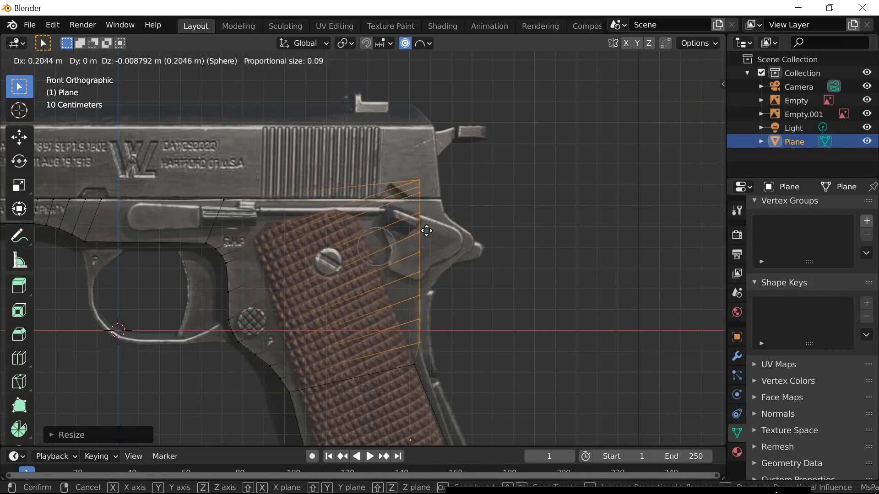
{"action": "left_click", "coordinate": [427, 231]}
Move the middle rear vertices individually onto the frame's back outline around the thumb safety and tang
{"action": "scroll", "coordinate": [482, 333], "scroll_direction": "up", "scroll_amount": 4}
{"action": "left_click_drag", "start_coordinate": [363, 210], "coordinate": [320, 375]}
{"action": "key", "text": "g"}
{"action": "left_click", "coordinate": [397, 266]}
{"action": "scroll", "coordinate": [396, 267], "scroll_direction": "down", "scroll_amount": 2}
{"action": "middle_click_drag", "start_coordinate": [334, 349], "coordinate": [380, 430], "text": "shift"}
{"action": "left_click", "coordinate": [251, 245]}
{"action": "scroll", "coordinate": [361, 248], "scroll_direction": "up", "scroll_amount": 2}
{"action": "left_click", "coordinate": [268, 292]}
{"action": "key", "text": "g"}
{"action": "left_click", "coordinate": [398, 259]}
{"action": "scroll", "coordinate": [357, 364], "scroll_direction": "down", "scroll_amount": 2}
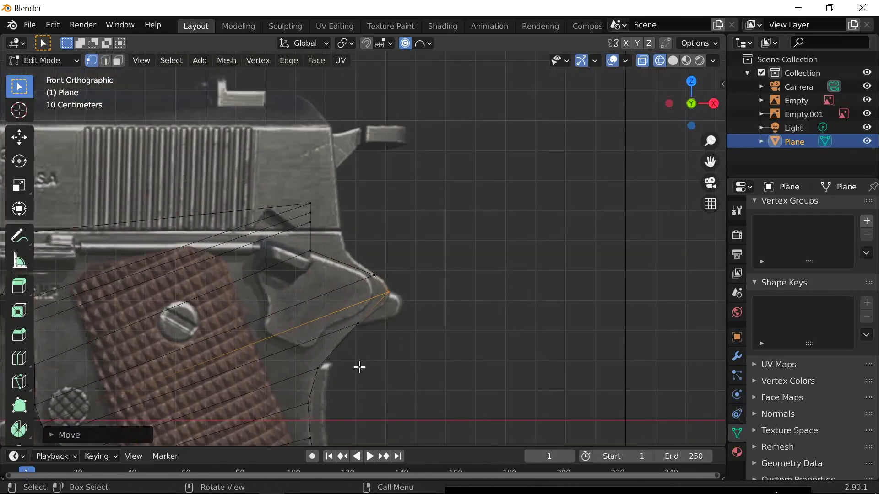
Lower the uppermost rear vertices to the line where the slide meets the frame
{"action": "scroll", "coordinate": [357, 365], "scroll_direction": "up", "scroll_amount": 1}
{"action": "left_click_drag", "start_coordinate": [321, 156], "coordinate": [374, 186]}
{"action": "scroll", "coordinate": [374, 186], "scroll_direction": "up", "scroll_amount": 2}
{"action": "left_click", "coordinate": [356, 221]}
{"action": "key", "text": "g"}
{"action": "middle_click_drag", "start_coordinate": [384, 329], "coordinate": [320, 316], "text": "shift"}
{"action": "left_click", "coordinate": [323, 293]}
Shift the vertices just below the slide's rear corner onto the curved back outline of the frame
{"action": "left_click_drag", "start_coordinate": [270, 128], "coordinate": [437, 312]}
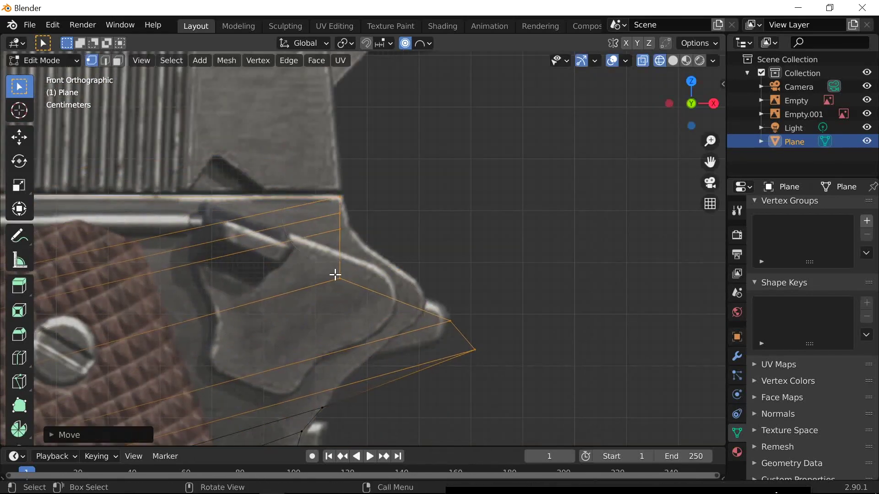
{"action": "left_click_drag", "start_coordinate": [329, 206], "coordinate": [366, 256]}
{"action": "middle_click_drag", "start_coordinate": [354, 428], "coordinate": [412, 286], "text": "shift"}
{"action": "scroll", "coordinate": [384, 275], "scroll_direction": "up", "scroll_amount": 1}
{"action": "key", "text": "g"}
{"action": "left_click", "coordinate": [386, 159]}
{"action": "left_click", "coordinate": [373, 192]}
{"action": "key", "text": "g"}
{"action": "left_click", "coordinate": [383, 193]}
Move the protruding tang vertices inward onto the reference outline behind the thumb safety
{"action": "left_click", "coordinate": [504, 304]}
{"action": "key", "text": "g"}
{"action": "left_click", "coordinate": [446, 247]}
{"action": "left_click", "coordinate": [534, 338]}
Add three loop cuts across the frame between the tang's tip and the vertex below it
{"action": "scroll", "coordinate": [465, 277], "scroll_direction": "up", "scroll_amount": 2}
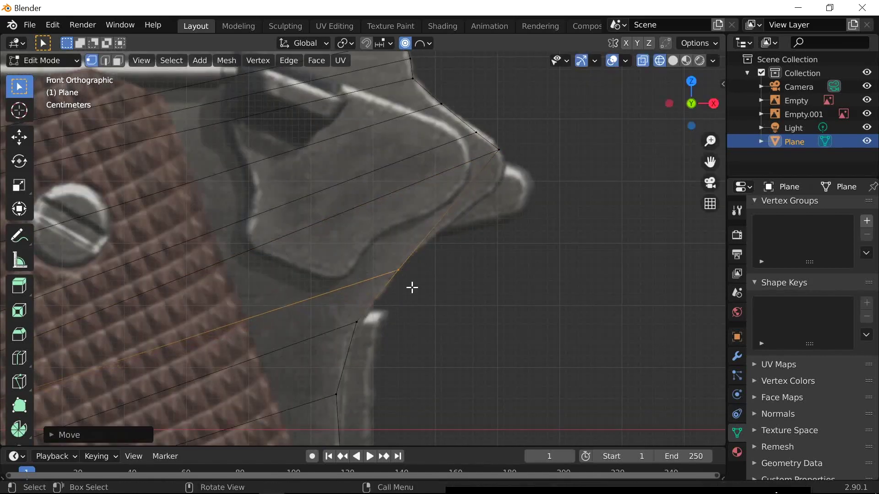
{"action": "key", "text": "ctrl+r"}
{"action": "right_click", "coordinate": [249, 291]}
{"action": "scroll", "coordinate": [249, 292], "scroll_direction": "down", "scroll_amount": 1}
{"action": "key", "text": "ctrl+r"}
{"action": "scroll", "coordinate": [490, 257], "scroll_direction": "up", "scroll_amount": 2}
{"action": "left_click", "coordinate": [490, 256]}
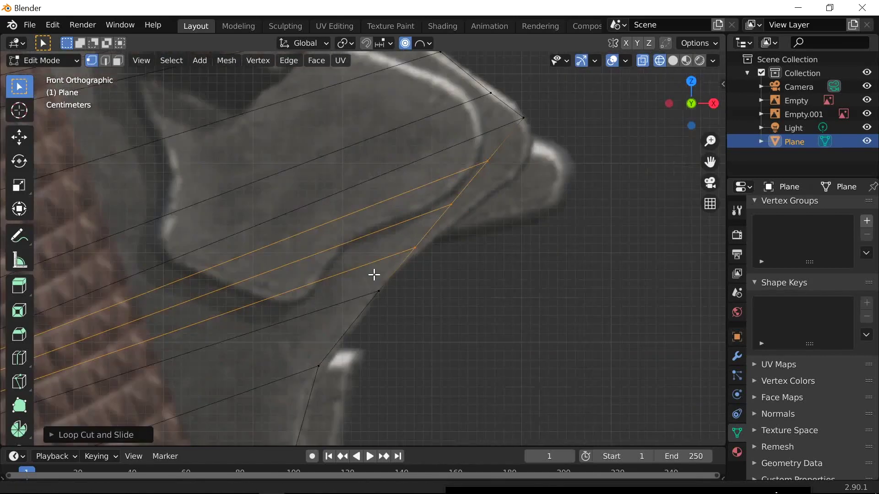
Move the new loop-cut vertices outward to follow the underside of the tang in the reference
{"action": "left_click", "coordinate": [410, 290]}
{"action": "key", "text": "g"}
{"action": "left_click", "coordinate": [477, 188]}
{"action": "left_click", "coordinate": [472, 209]}
{"action": "key", "text": "g"}
{"action": "left_click", "coordinate": [474, 208]}
Examine the frame outline against the side-view reference from the tang to the dust cover
{"action": "scroll", "coordinate": [529, 247], "scroll_direction": "down", "scroll_amount": 10}
{"action": "middle_click_drag", "start_coordinate": [417, 336], "coordinate": [508, 256], "text": "shift"}
{"action": "scroll", "coordinate": [508, 257], "scroll_direction": "up", "scroll_amount": 4}
{"action": "middle_click_drag", "start_coordinate": [578, 227], "coordinate": [457, 298], "text": "shift"}
{"action": "middle_click_drag", "start_coordinate": [399, 255], "coordinate": [452, 297], "text": "shift"}
{"action": "middle_click_drag", "start_coordinate": [517, 229], "coordinate": [534, 272], "text": "shift"}
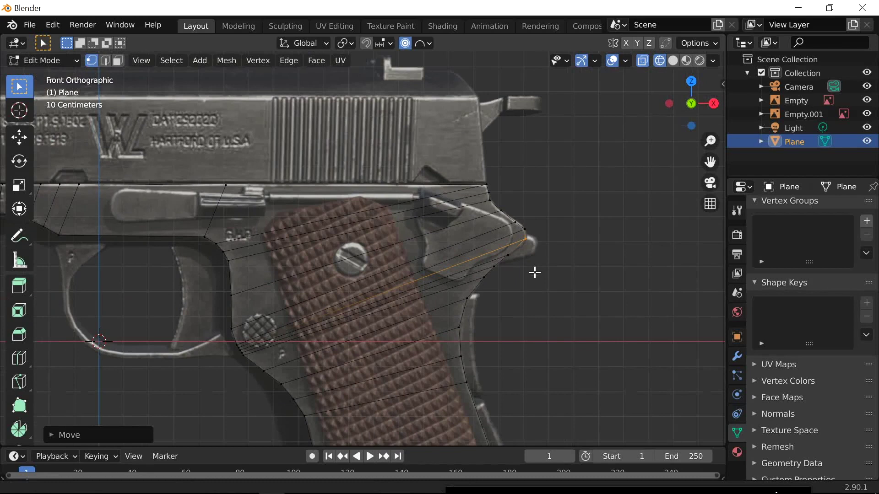
{"action": "scroll", "coordinate": [530, 277], "scroll_direction": "down", "scroll_amount": 1}
{"action": "middle_click_drag", "start_coordinate": [295, 280], "coordinate": [426, 281], "text": "shift"}
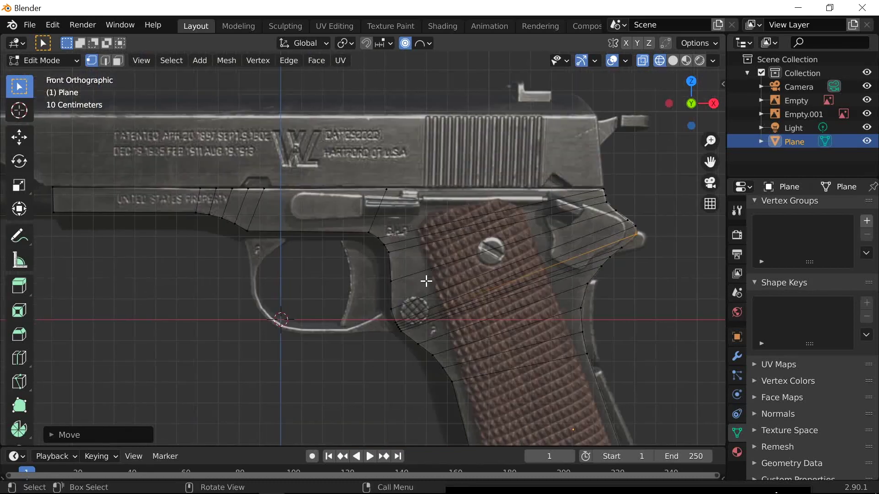
{"action": "scroll", "coordinate": [233, 324], "scroll_direction": "down", "scroll_amount": 2}
{"action": "middle_click_drag", "start_coordinate": [230, 323], "coordinate": [347, 338], "text": "shift"}
{"action": "scroll", "coordinate": [279, 322], "scroll_direction": "up", "scroll_amount": 3}
{"action": "middle_click_drag", "start_coordinate": [255, 299], "coordinate": [315, 320], "text": "shift"}
{"action": "scroll", "coordinate": [315, 321], "scroll_direction": "down", "scroll_amount": 4}
Select the entire frame mesh and extrude it along the Y axis to give it thickness
{"action": "key", "text": "Tab"}
{"action": "scroll", "coordinate": [485, 267], "scroll_direction": "down", "scroll_amount": 2}
{"action": "middle_click_drag", "start_coordinate": [574, 318], "coordinate": [458, 304]}
{"action": "key", "text": "Tab"}
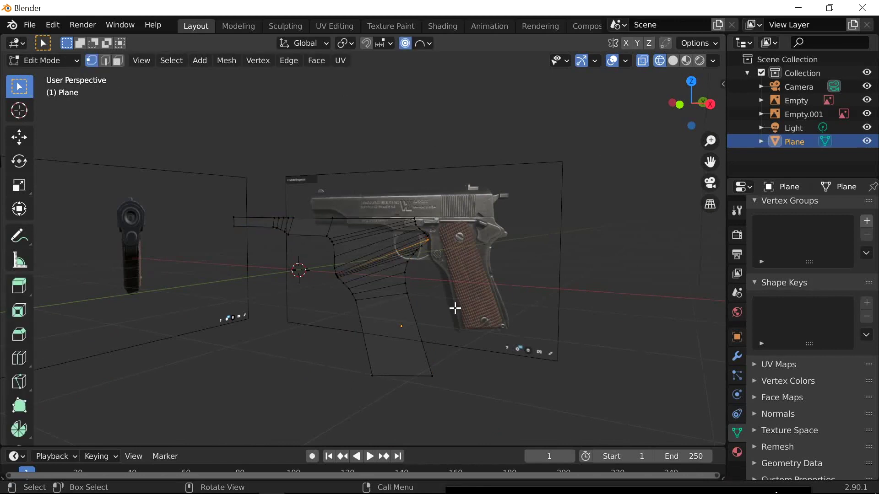
{"action": "key", "text": "a"}
{"action": "middle_click_drag", "start_coordinate": [484, 296], "coordinate": [381, 335]}
{"action": "key", "text": "e"}
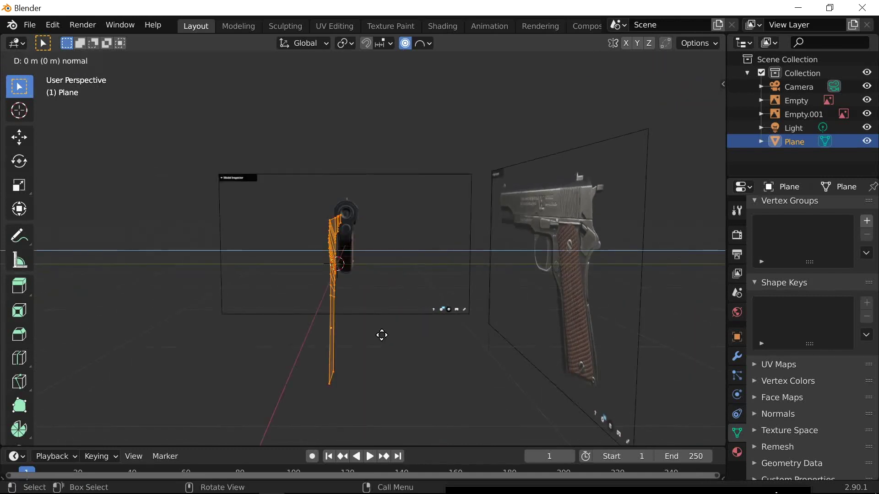
{"action": "key", "text": "y"}
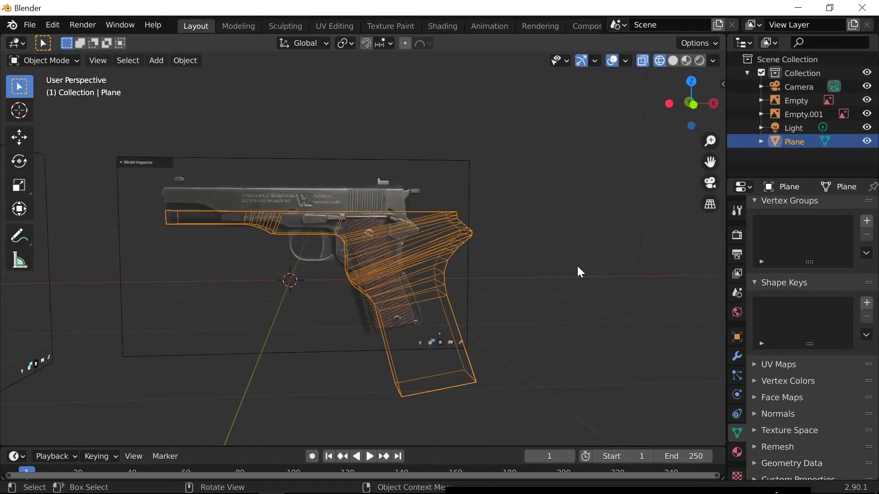
Turn off X-ray, deselect the frame and switch the viewport to solid shading
{"action": "left_click", "coordinate": [643, 59]}
{"action": "middle_click_drag", "start_coordinate": [605, 256], "coordinate": [542, 278]}
{"action": "left_click", "coordinate": [453, 340]}
{"action": "mouse_move", "coordinate": [486, 320]}
{"action": "middle_mouse_down"}
{"action": "mouse_move", "coordinate": [570, 310]}
{"action": "mouse_move", "coordinate": [581, 293]}
{"action": "mouse_move", "coordinate": [443, 310]}
{"action": "mouse_move", "coordinate": [443, 288]}
{"action": "mouse_move", "coordinate": [480, 312]}
{"action": "middle_mouse_up"}
{"action": "left_click", "coordinate": [674, 62]}
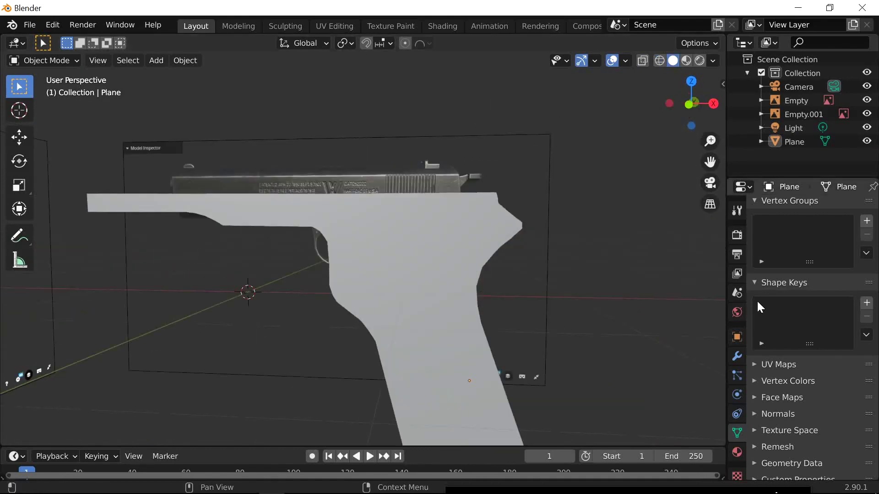
Add a Subdivision Surface modifier to the frame and set its viewport levels to 3
{"action": "left_click", "coordinate": [737, 356]}
{"action": "left_click", "coordinate": [789, 208]}
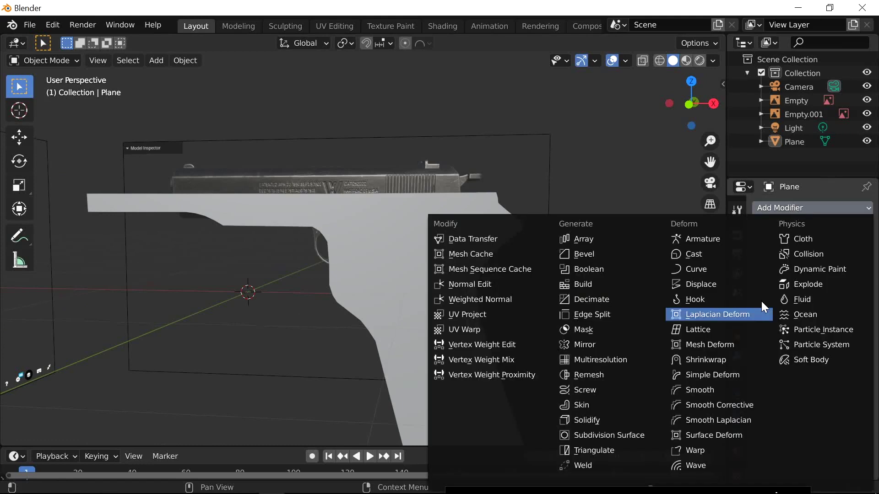
{"action": "left_click", "coordinate": [622, 435]}
{"action": "middle_click_drag", "start_coordinate": [609, 426], "coordinate": [449, 381]}
{"action": "left_click", "coordinate": [852, 269]}
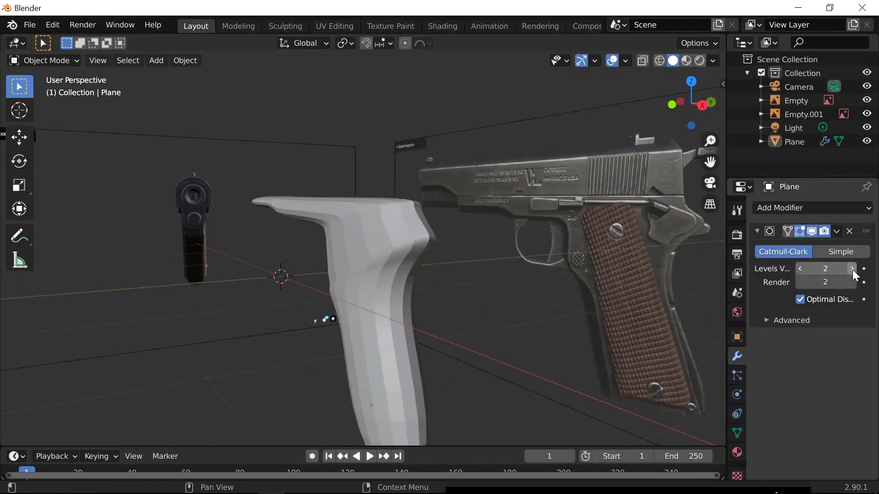
{"action": "left_click", "coordinate": [852, 269]}
Examine the subdivided frame's rounded ends and edges from several sides in Edit Mode
{"action": "middle_click_drag", "start_coordinate": [590, 302], "coordinate": [520, 309]}
{"action": "key", "text": "Tab"}
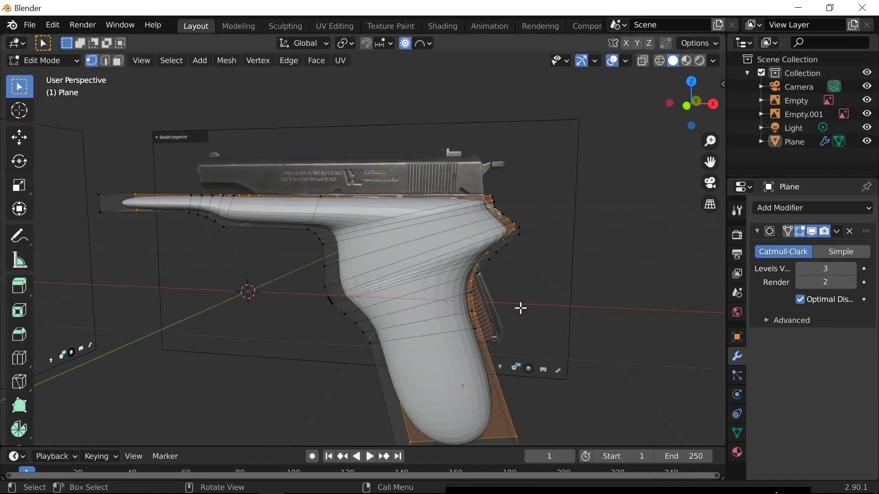
{"action": "middle_click_drag", "start_coordinate": [455, 310], "coordinate": [582, 294]}
{"action": "middle_click_drag", "start_coordinate": [402, 290], "coordinate": [307, 297]}
{"action": "middle_click_drag", "start_coordinate": [545, 292], "coordinate": [477, 294]}
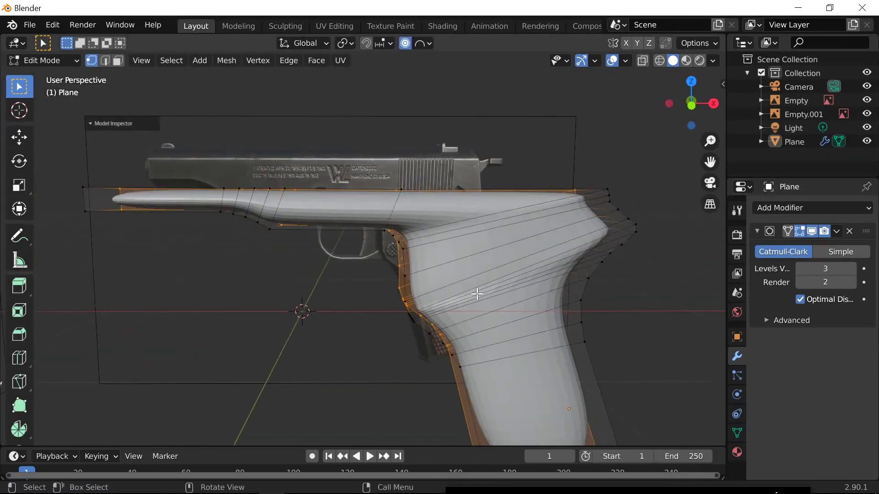
{"action": "middle_click_drag", "start_coordinate": [542, 300], "coordinate": [514, 306]}
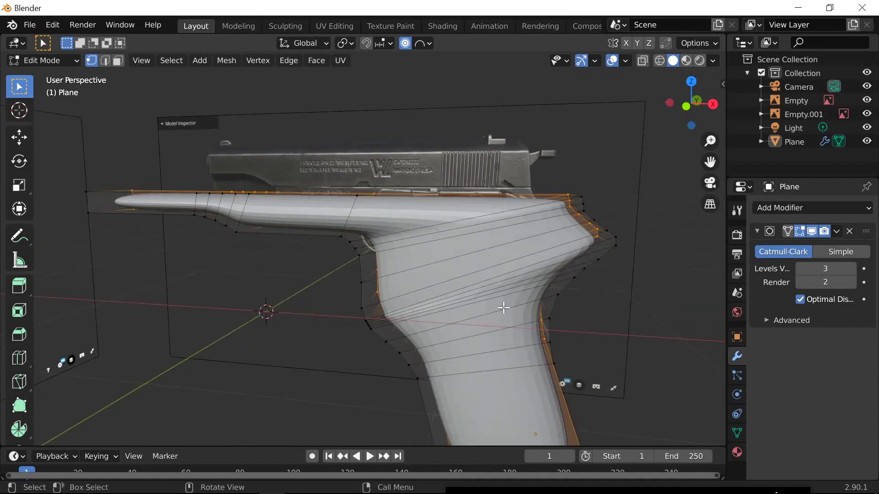
{"action": "middle_click_drag", "start_coordinate": [410, 315], "coordinate": [554, 296]}
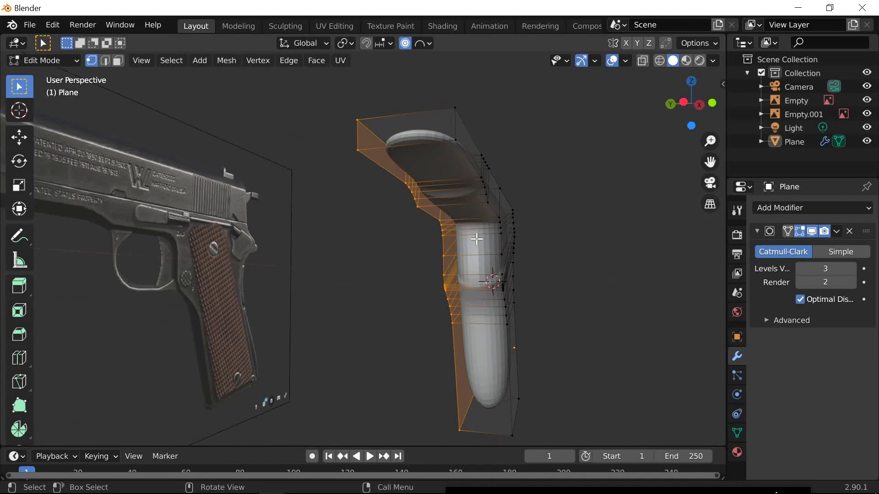
{"action": "middle_click_drag", "start_coordinate": [324, 304], "coordinate": [246, 205]}
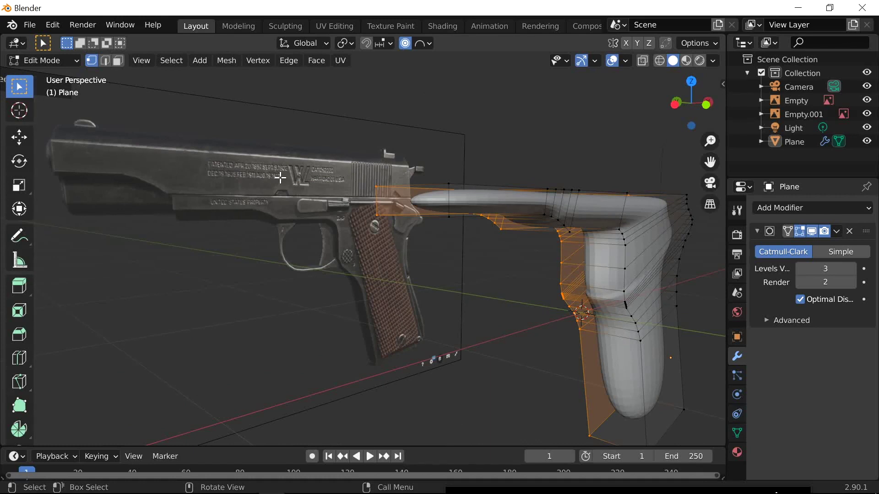
{"action": "middle_click_drag", "start_coordinate": [571, 296], "coordinate": [459, 288]}
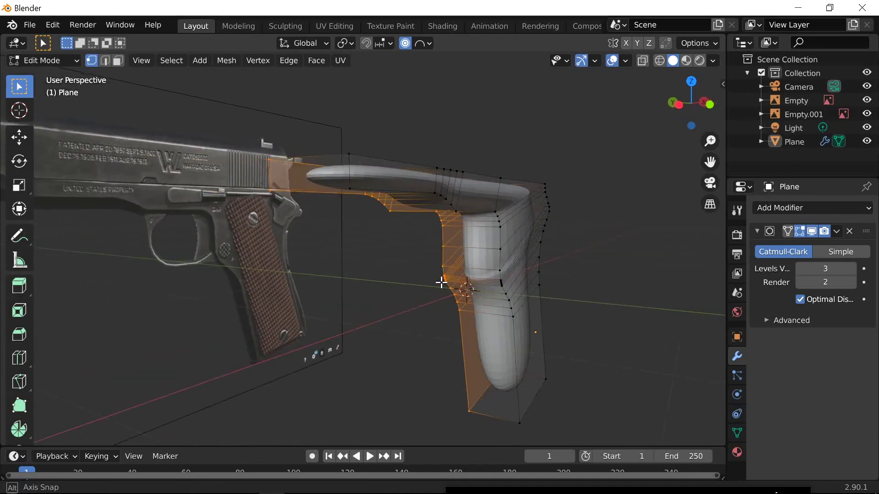
{"action": "middle_click_drag", "start_coordinate": [471, 306], "coordinate": [519, 200]}
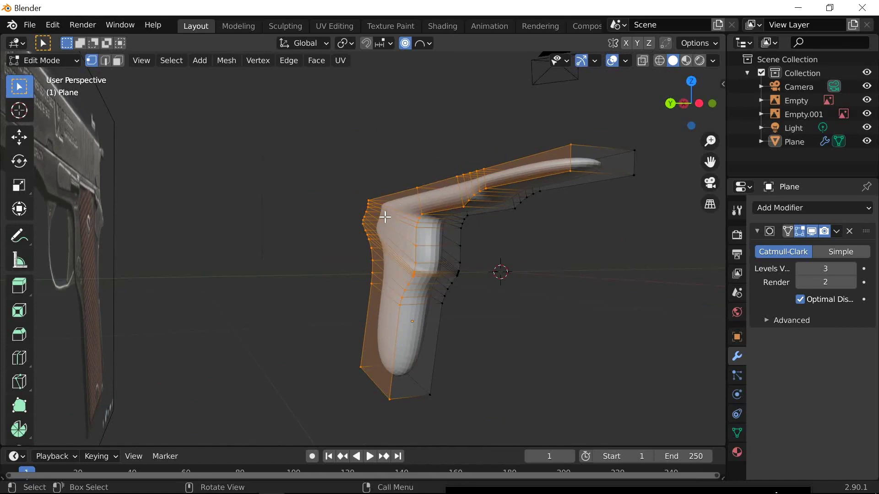
{"action": "middle_click_drag", "start_coordinate": [385, 217], "coordinate": [441, 261]}
Add two centred loop cuts running lengthwise around the frame across its thickness
{"action": "key", "text": "ctrl+r"}
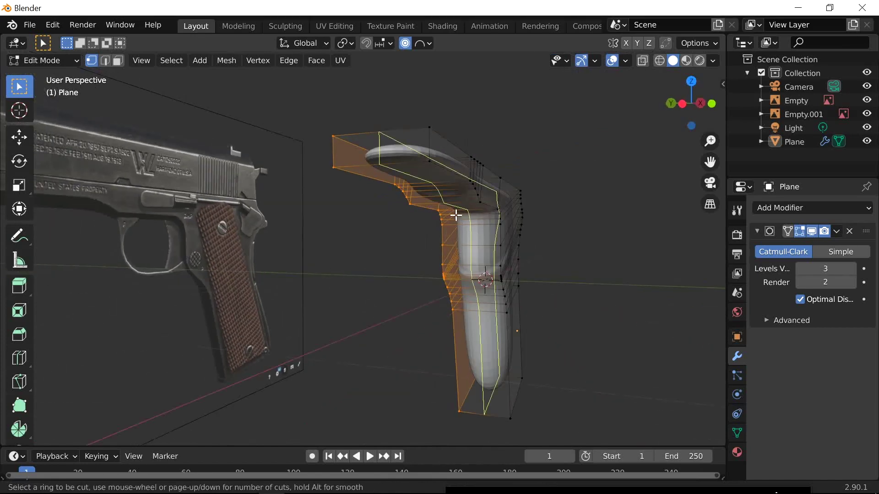
{"action": "scroll", "coordinate": [456, 208], "scroll_direction": "up", "scroll_amount": 1}
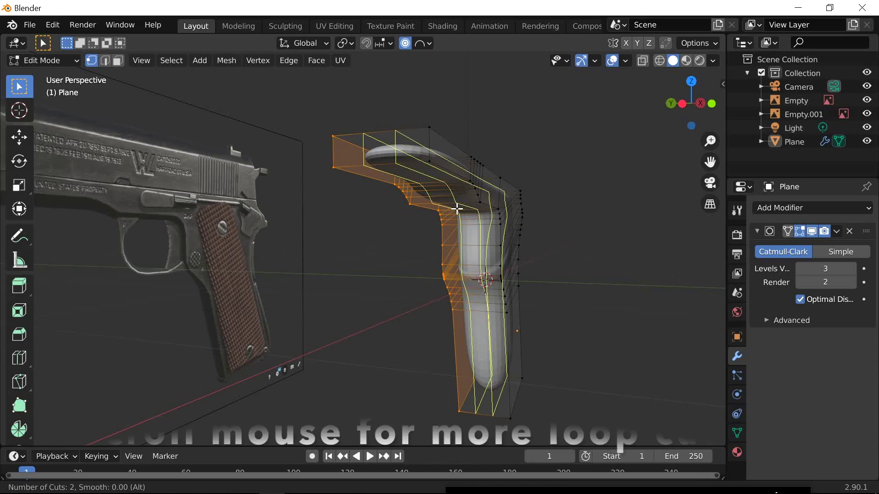
{"action": "left_click", "coordinate": [456, 208]}
{"action": "right_click", "coordinate": [455, 206]}
Select one of the lengthwise edge loops and slide it fully against the nearest side face
{"action": "middle_click_drag", "start_coordinate": [455, 206], "coordinate": [464, 280]}
{"action": "left_click", "coordinate": [464, 280], "text": "alt"}
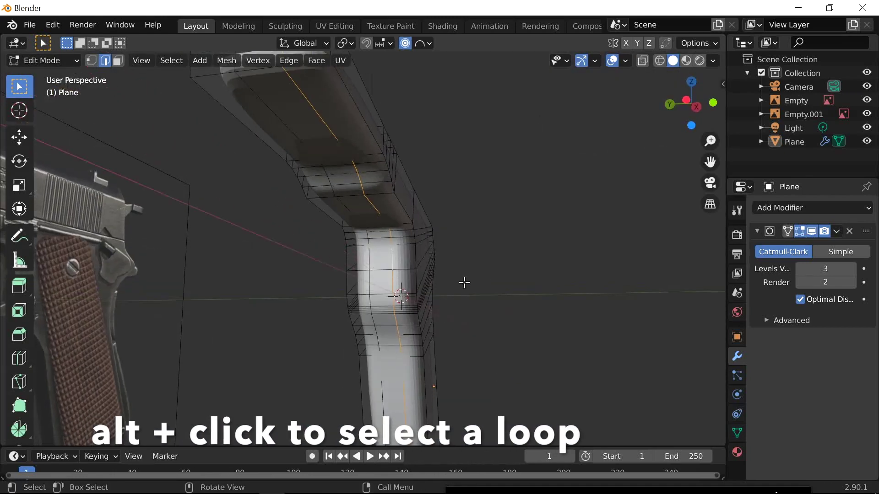
{"action": "key", "text": "g"}
{"action": "key", "text": "g"}
{"action": "left_click", "coordinate": [603, 276]}
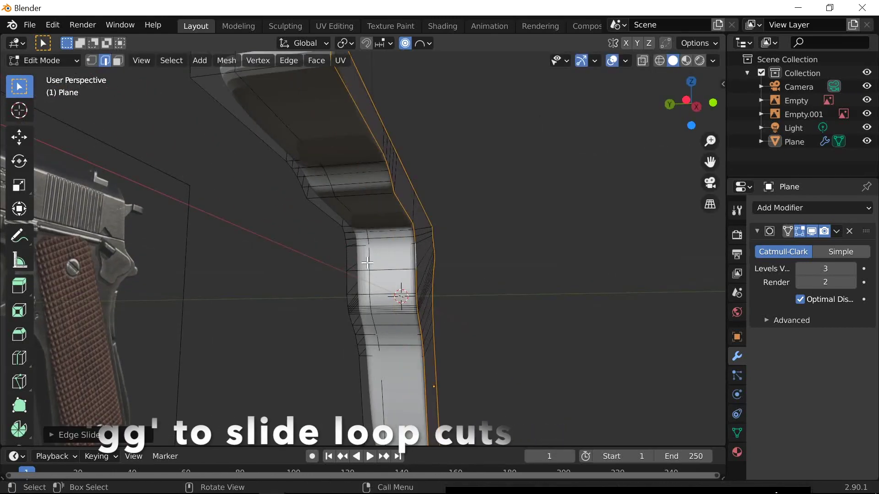
Slide the other lengthwise edge loop fully against the opposite side face
{"action": "left_click", "coordinate": [369, 257], "text": "alt"}
{"action": "key", "text": "g"}
{"action": "key", "text": "g"}
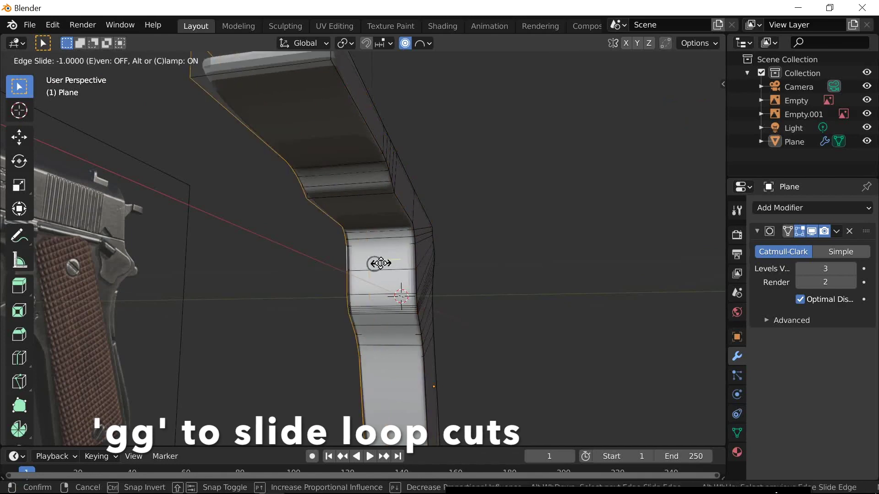
{"action": "left_click", "coordinate": [541, 333]}
Add a loop cut across the grip and slide it down to the base to sharpen the bottom end
{"action": "middle_click_drag", "start_coordinate": [541, 332], "coordinate": [358, 353]}
{"action": "scroll", "coordinate": [465, 357], "scroll_direction": "down", "scroll_amount": 2}
{"action": "middle_click_drag", "start_coordinate": [402, 386], "coordinate": [415, 309]}
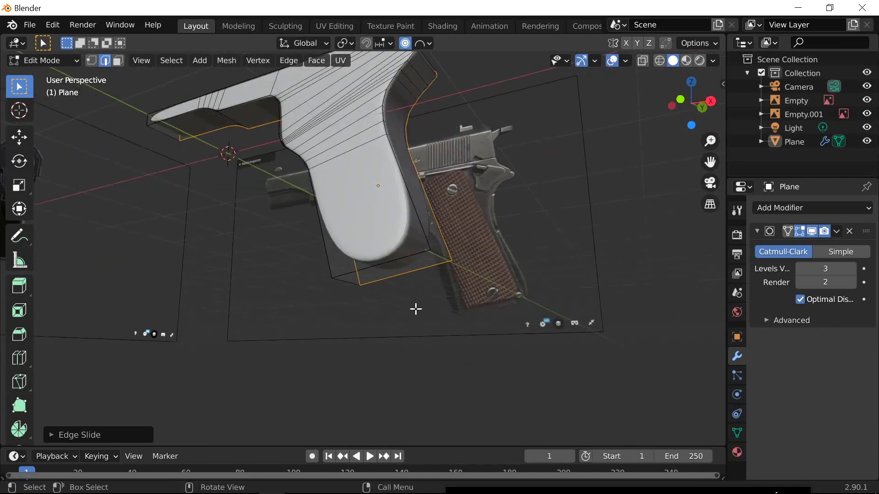
{"action": "key", "text": "3"}
{"action": "left_click", "coordinate": [390, 274]}
{"action": "key", "text": "ctrl+r"}
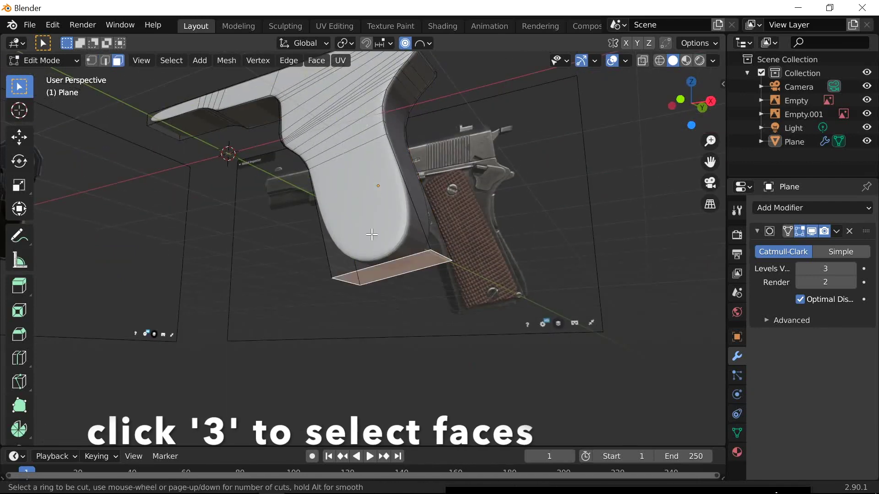
{"action": "left_click", "coordinate": [320, 222]}
{"action": "left_click", "coordinate": [379, 314]}
{"action": "middle_click_drag", "start_coordinate": [379, 314], "coordinate": [417, 277]}
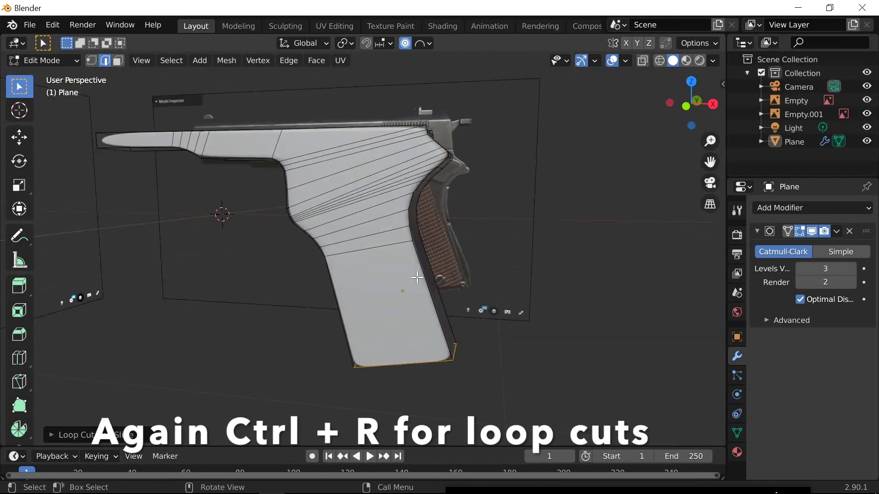
Compare the frame with the reference in front view, return to Object Mode and select the side-view reference image
{"action": "key", "text": "KP_1"}
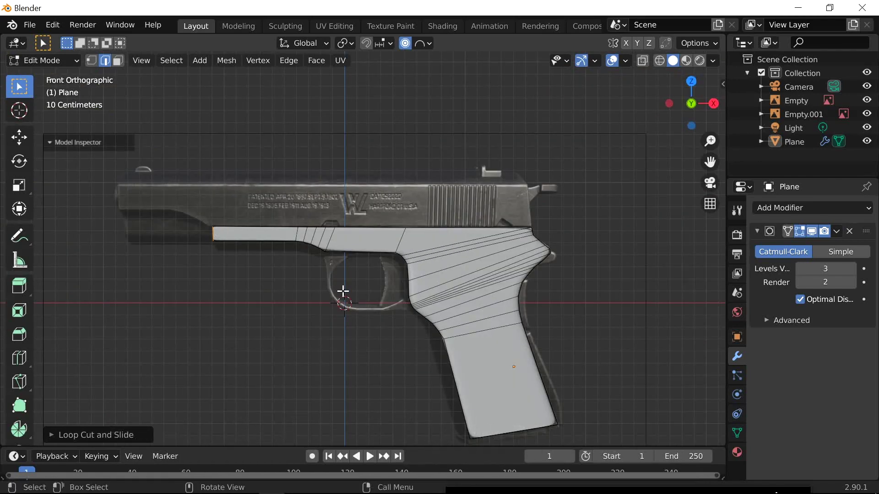
{"action": "scroll", "coordinate": [342, 291], "scroll_direction": "up", "scroll_amount": 2}
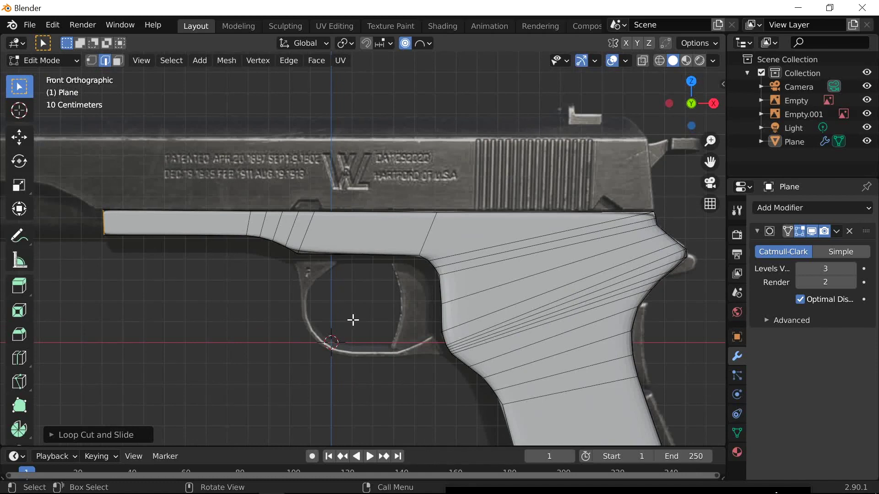
{"action": "scroll", "coordinate": [353, 320], "scroll_direction": "down", "scroll_amount": 2}
{"action": "scroll", "coordinate": [396, 238], "scroll_direction": "down", "scroll_amount": 2}
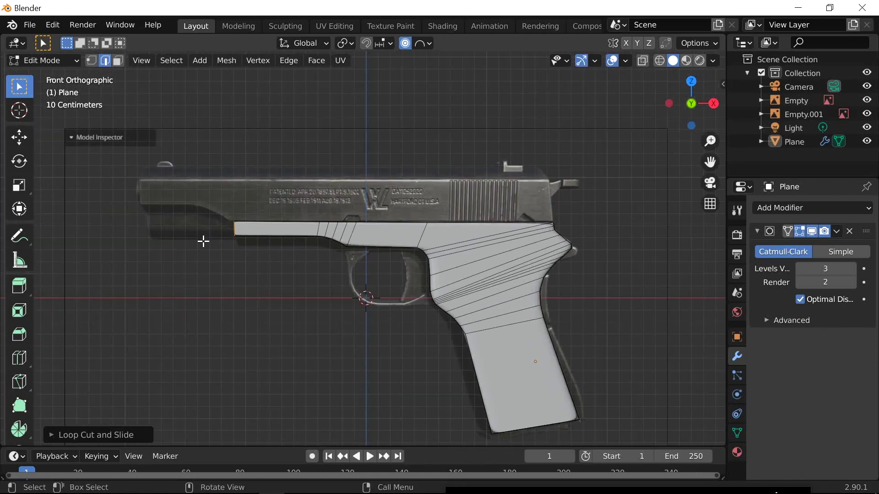
{"action": "scroll", "coordinate": [387, 310], "scroll_direction": "down", "scroll_amount": 1}
{"action": "middle_click_drag", "start_coordinate": [387, 310], "coordinate": [429, 329], "text": "shift"}
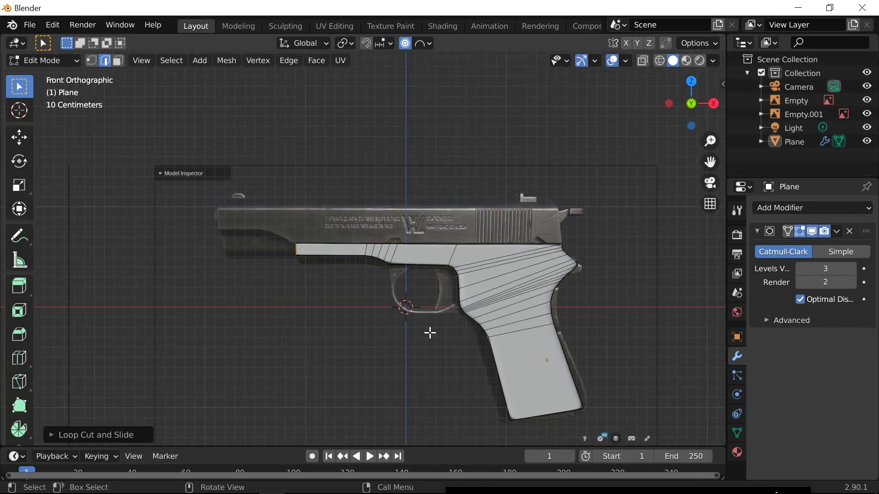
{"action": "key", "text": "Tab"}
{"action": "left_click", "coordinate": [226, 219]}
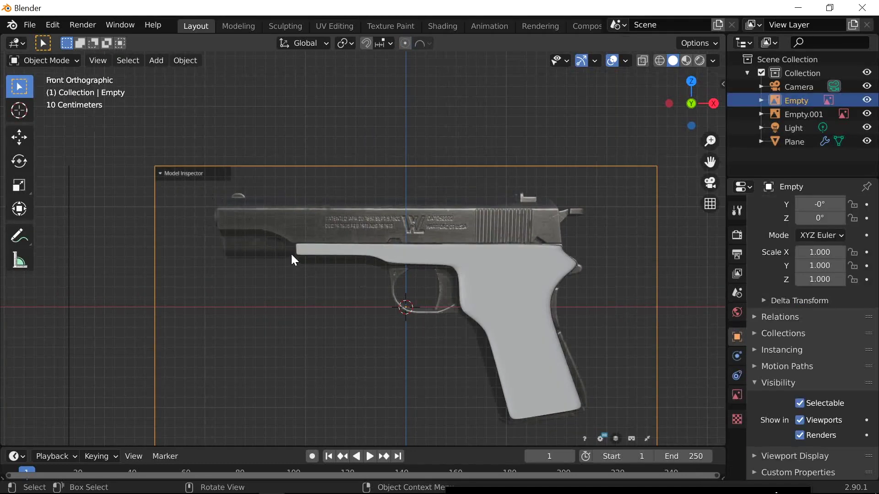